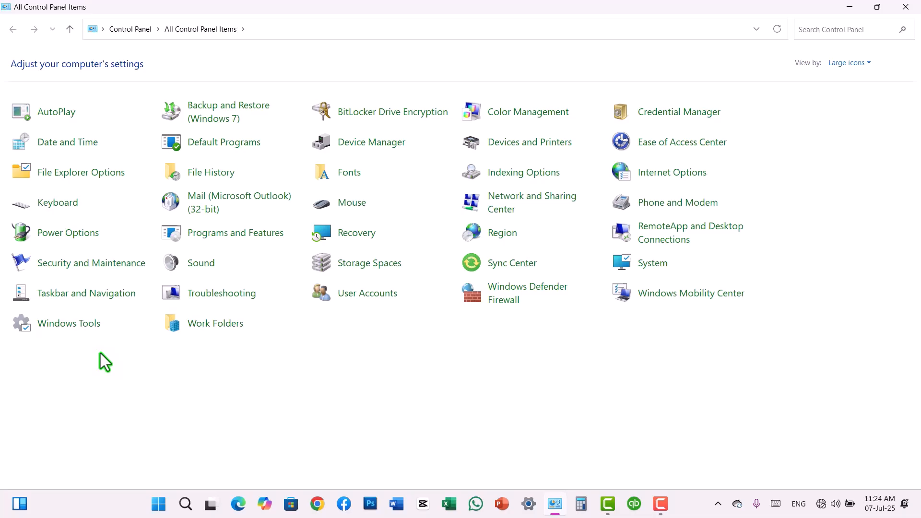
Launch Computer Management from the Windows Tools folder and move its window into place
click(86, 328)
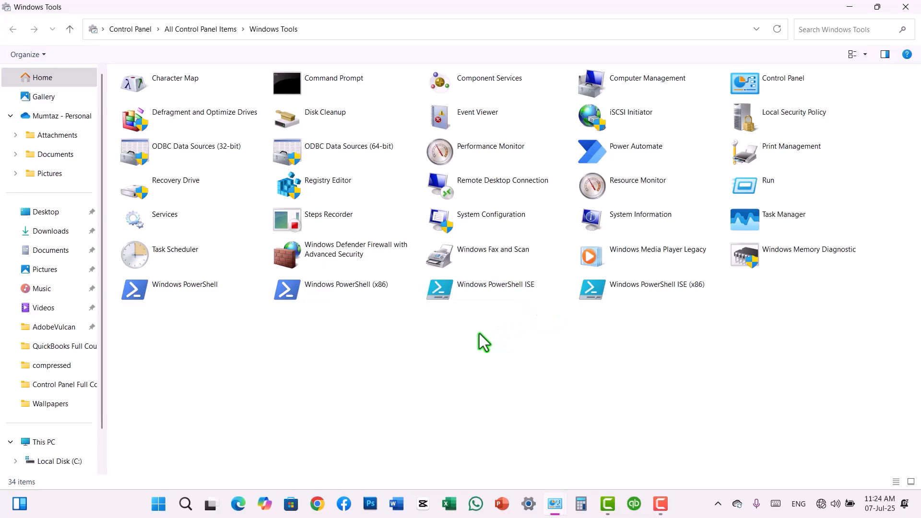
double_click(627, 79)
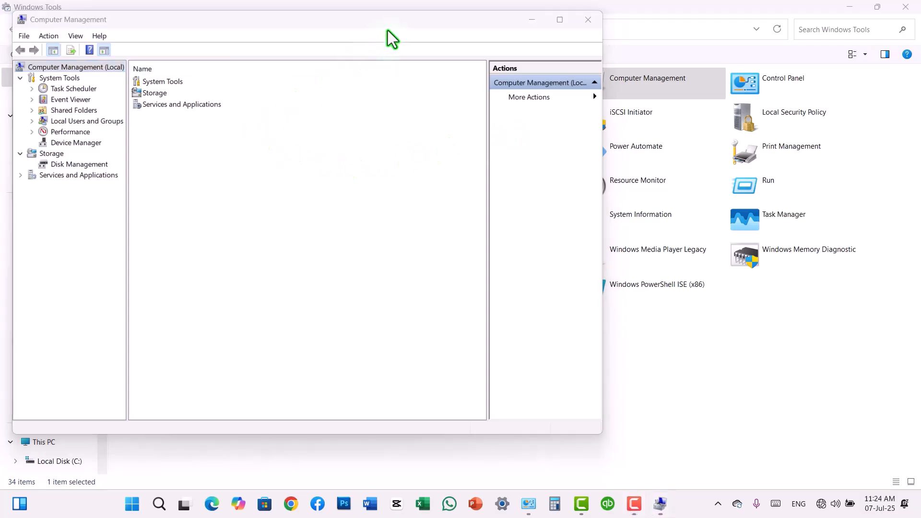
drag(439, 27, 526, 46)
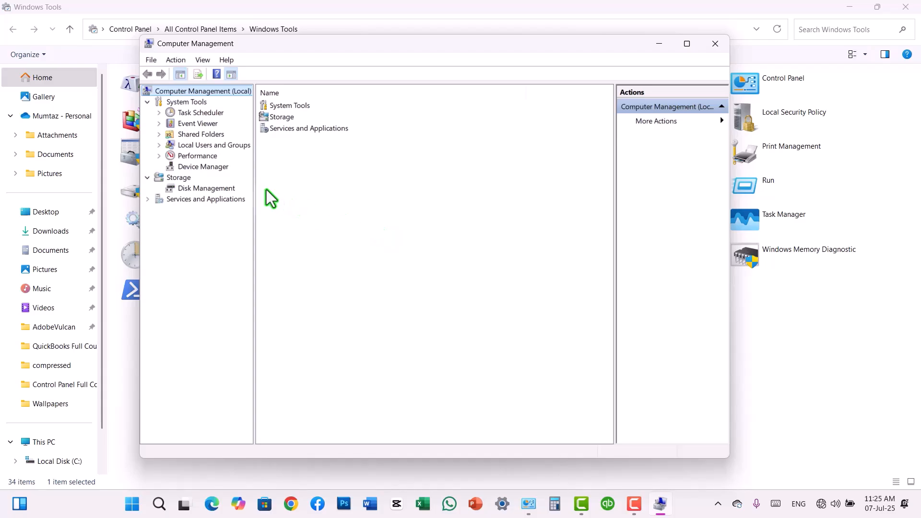
Select Local Users and Groups, glance at Disk Management, then return to Local Users and Groups
click(234, 147)
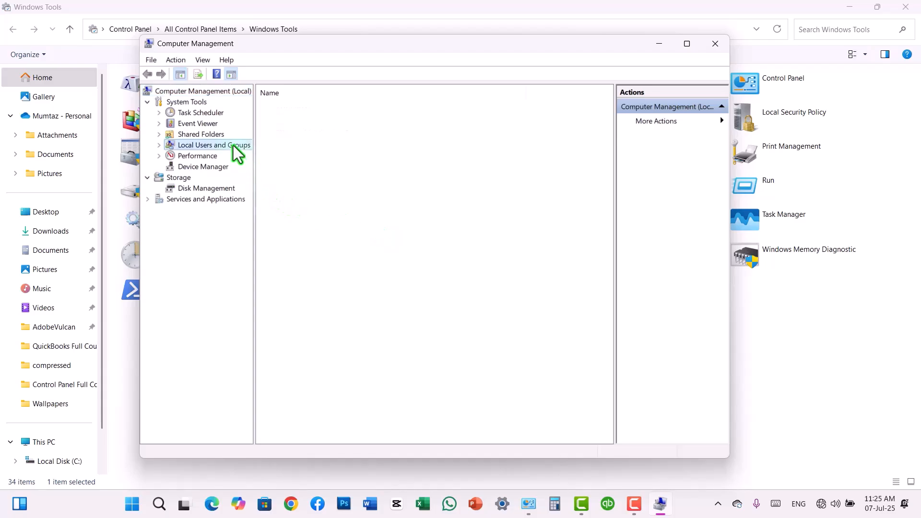
click(209, 191)
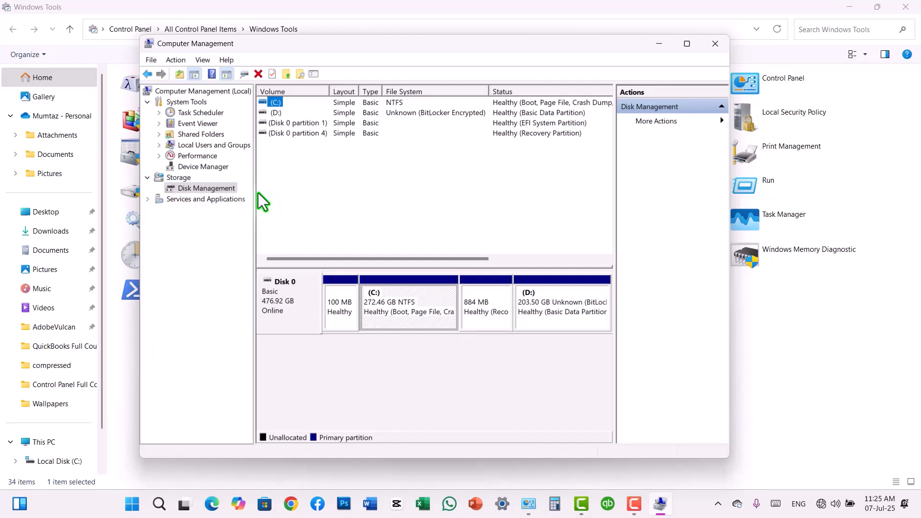
click(224, 149)
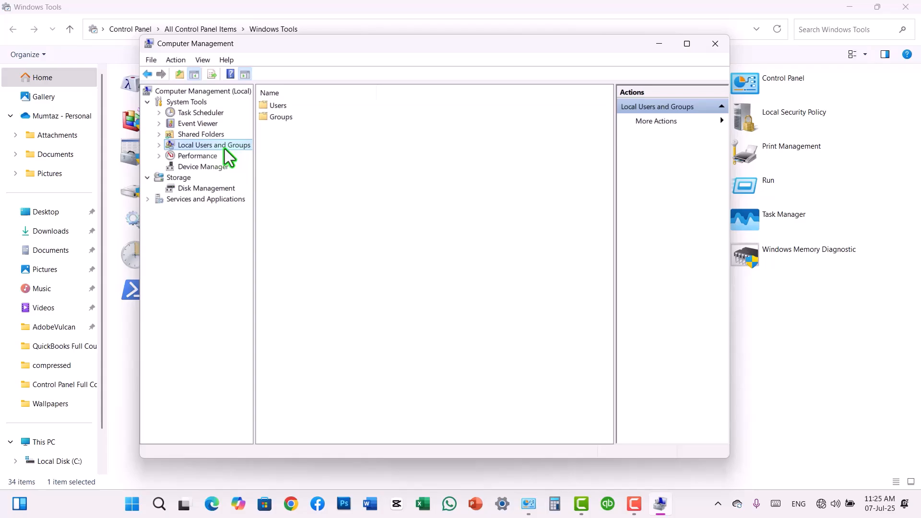
Open Users and review Administrator, DefaultAccount, WDAGUtilityAccount and the personal account, then lock and return
double_click(280, 106)
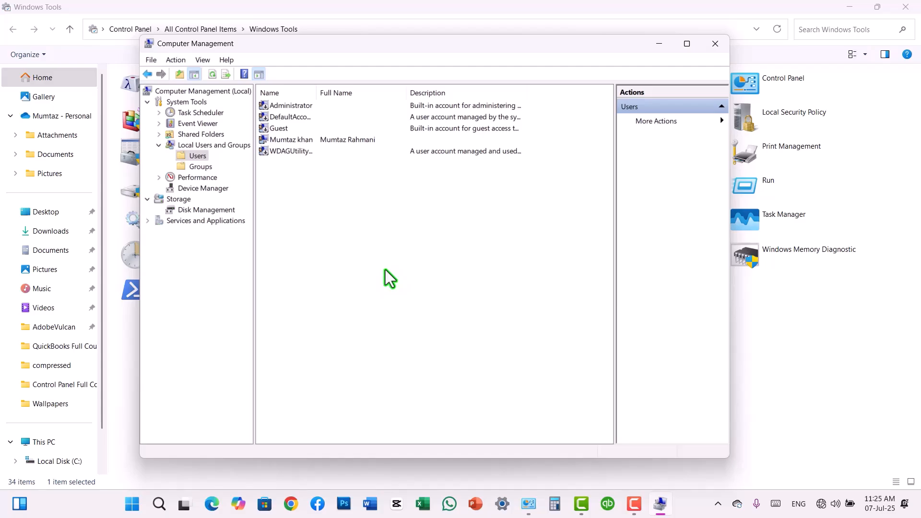
click(286, 105)
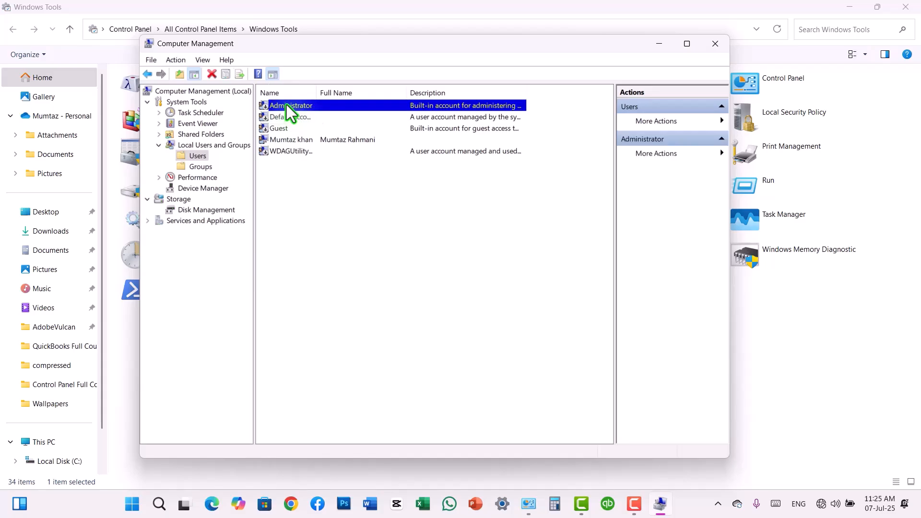
click(286, 116)
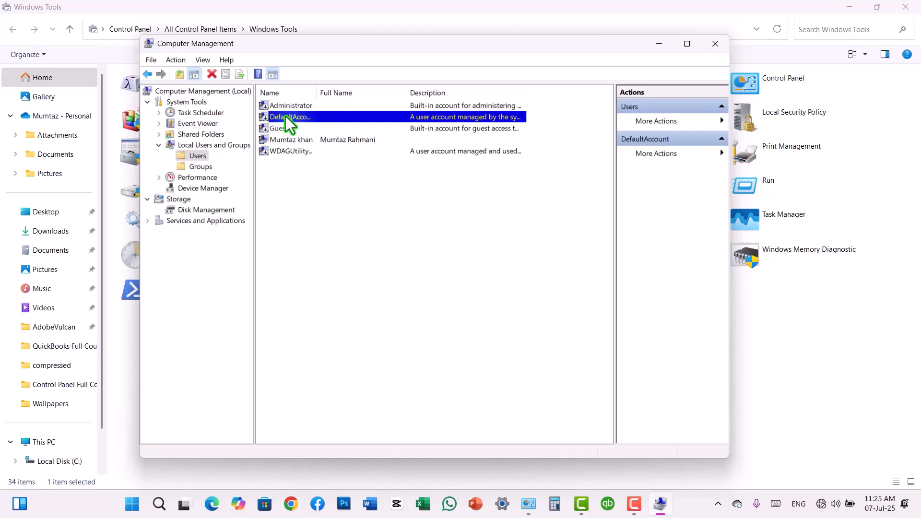
click(295, 151)
click(309, 140)
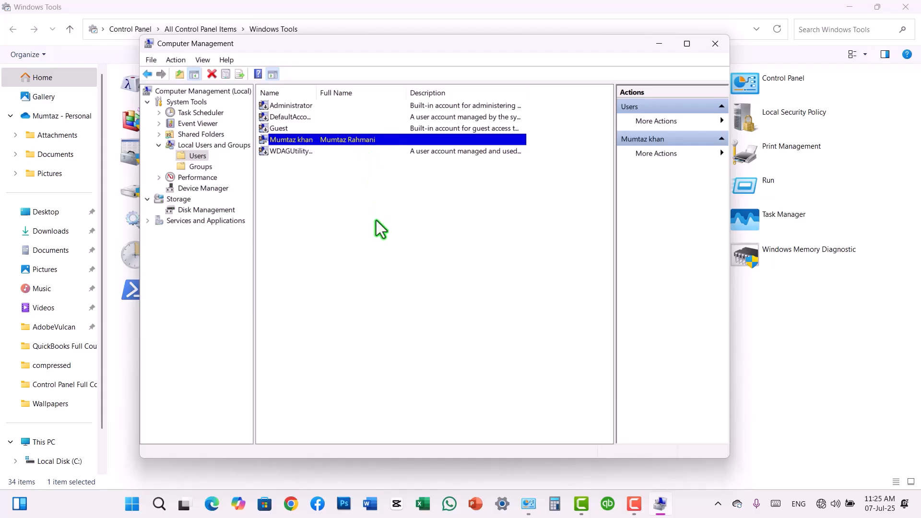
key(super+l)
click(635, 504)
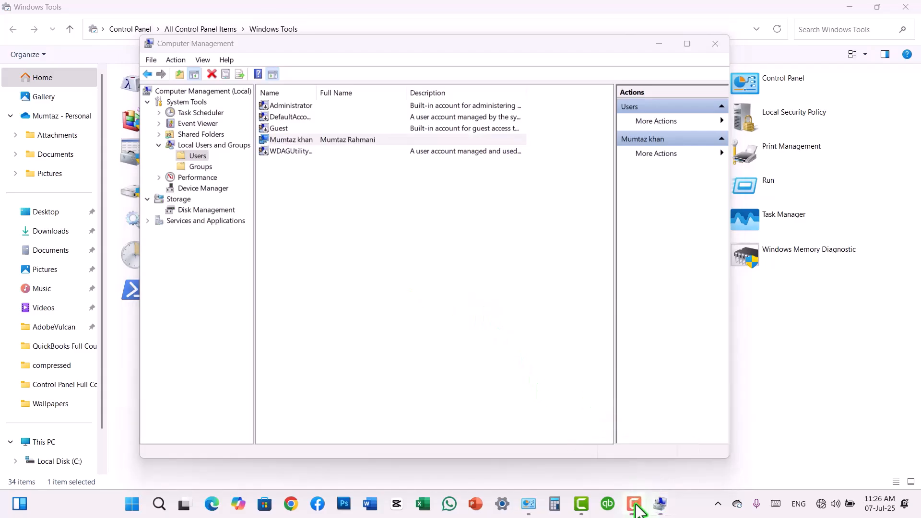
Start a new local user and enter the person's user name and full name
right_click(415, 295)
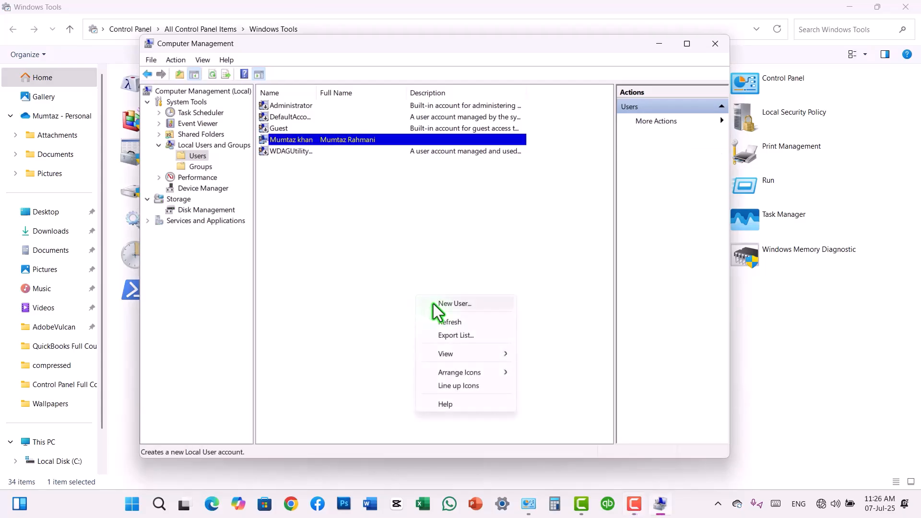
click(434, 304)
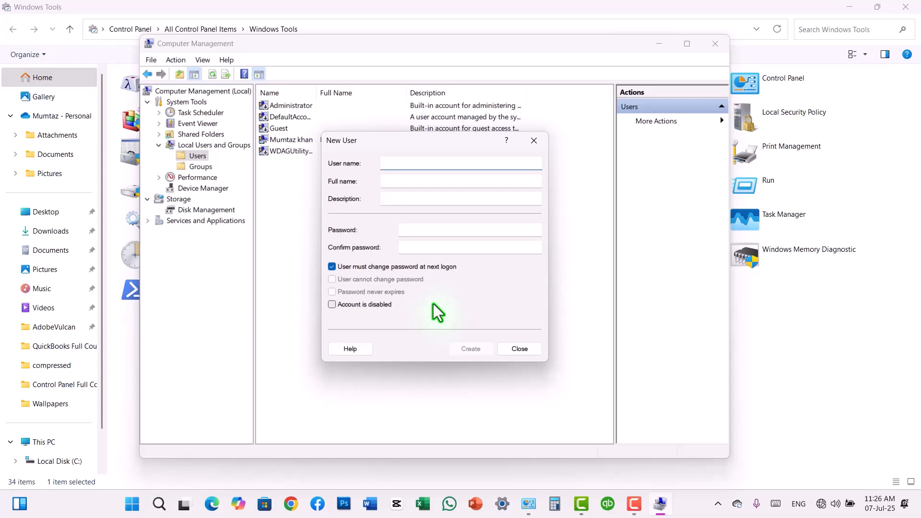
text(abc)
key(BackSpace)
key(BackSpace)
key(BackSpace)
text(Jan)
click(397, 182)
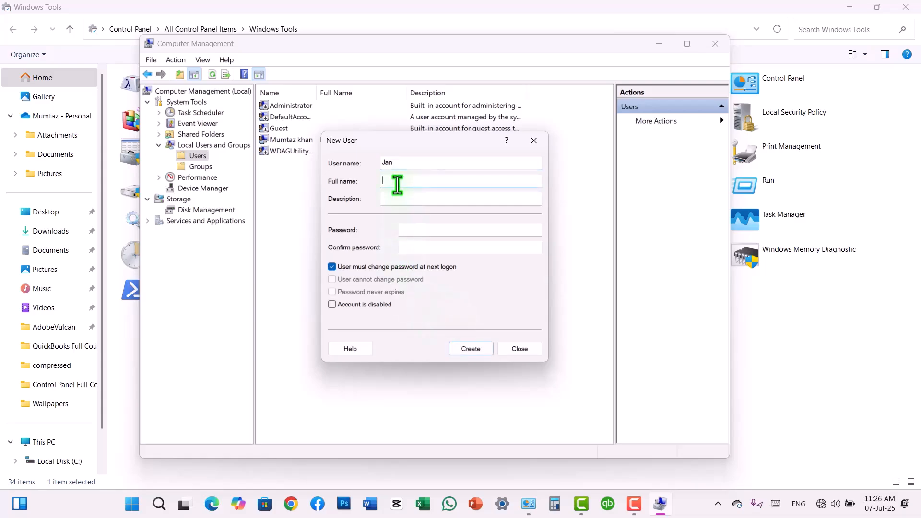
text(A)
key(BackSpace)
Add the user's initials as description and enter the account password in both password fields
click(414, 204)
text(JA)
click(439, 230)
text(1234)
click(429, 248)
text(1234)
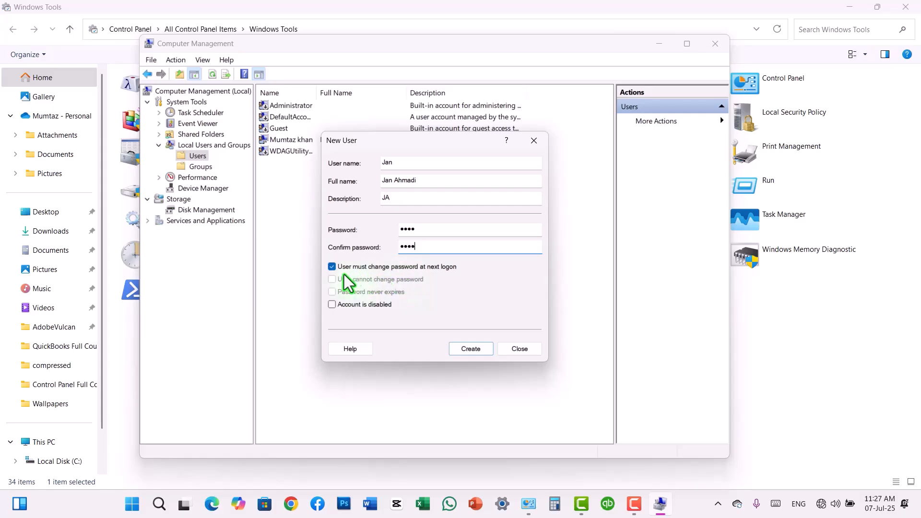
Clear 'User must change password at next logon', leave other options unchecked, and create the user
click(332, 267)
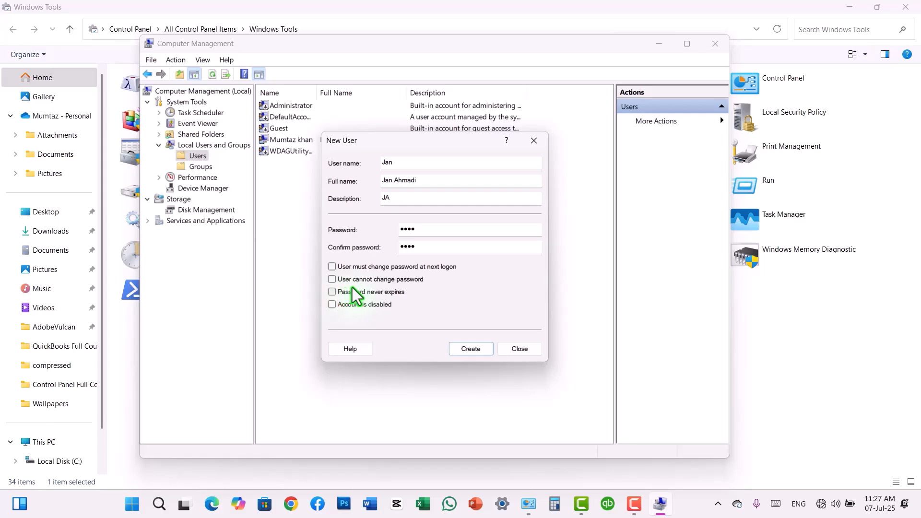
click(333, 280)
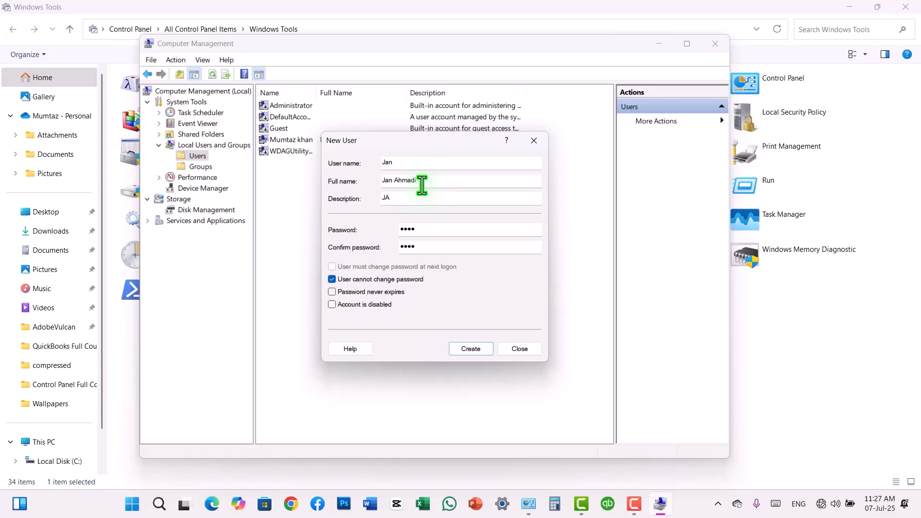
click(330, 281)
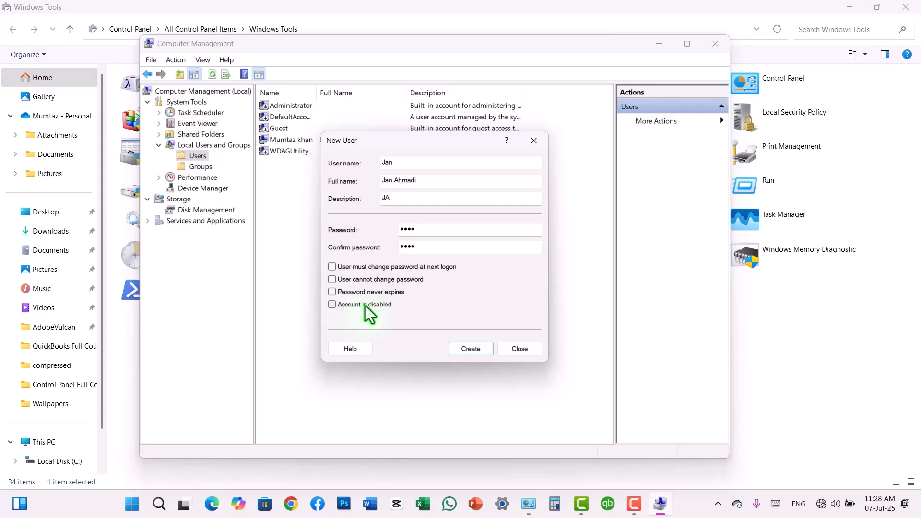
click(465, 349)
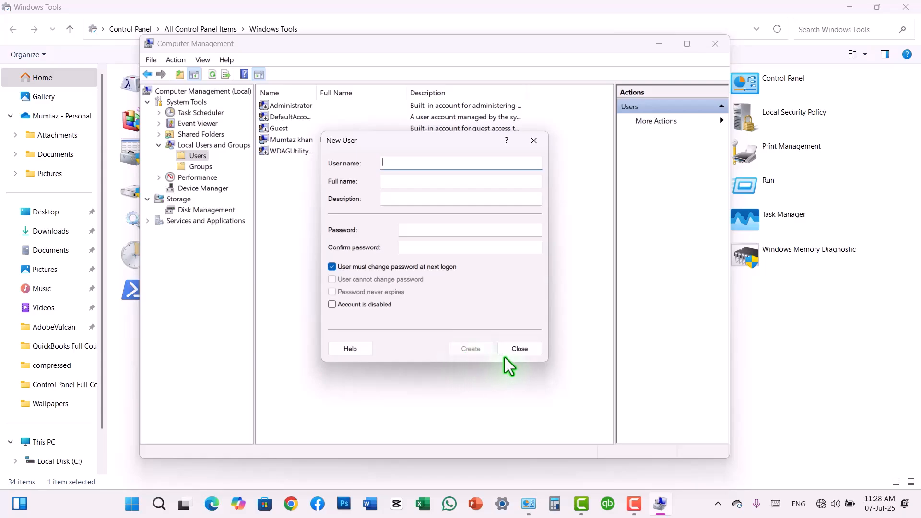
click(520, 350)
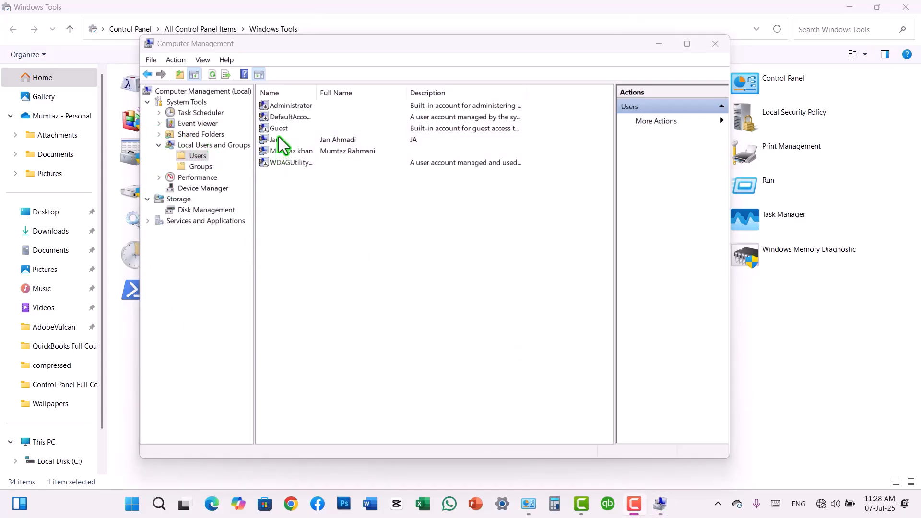
Review the new account against the other user rows, then lock the PC with Win+L
click(278, 140)
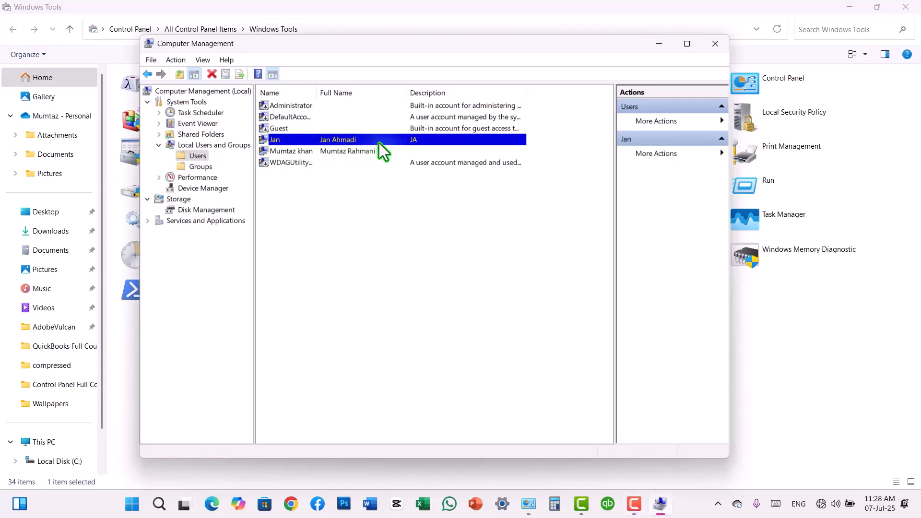
click(362, 159)
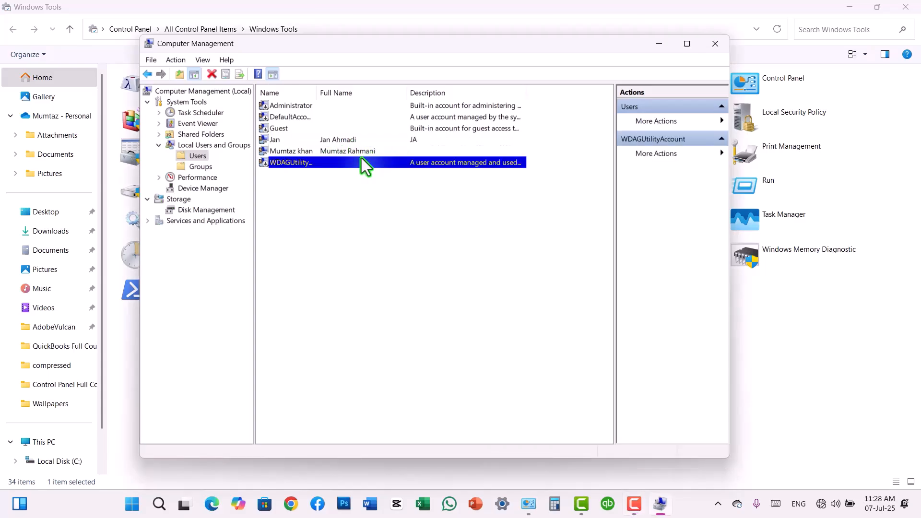
click(361, 153)
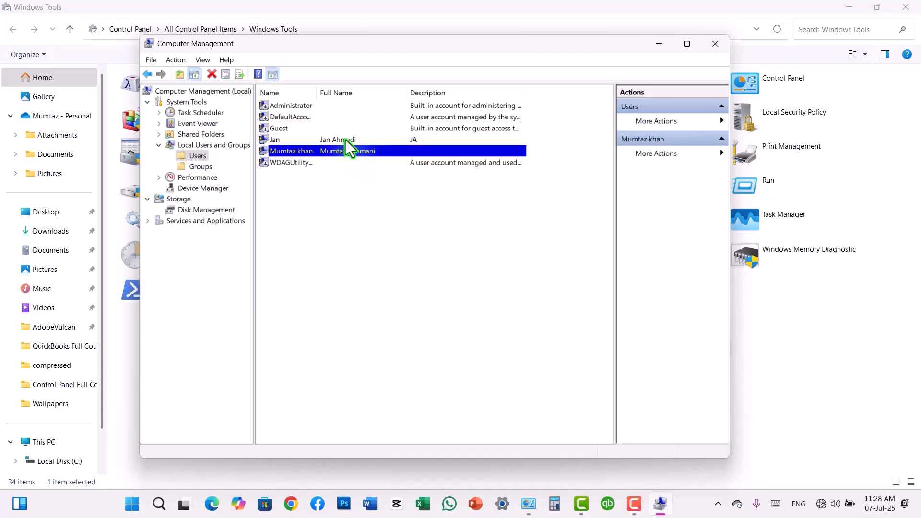
click(346, 140)
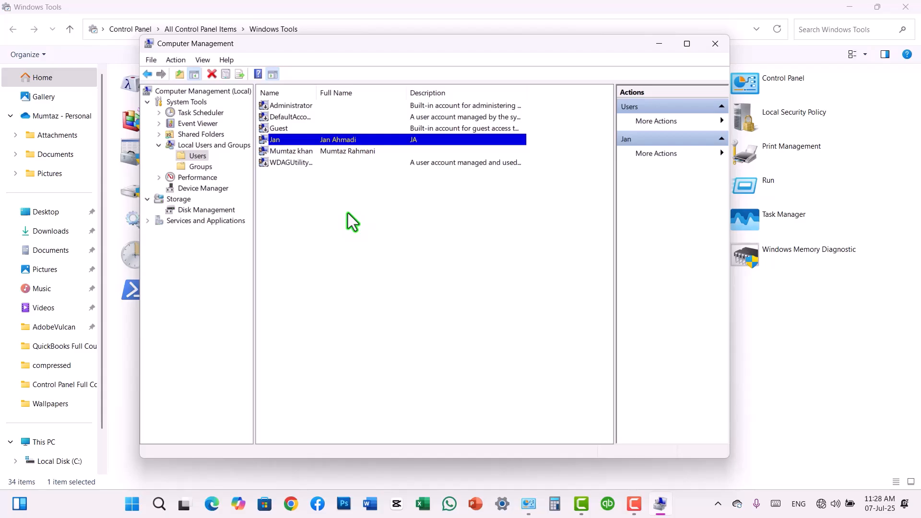
key(super+l)
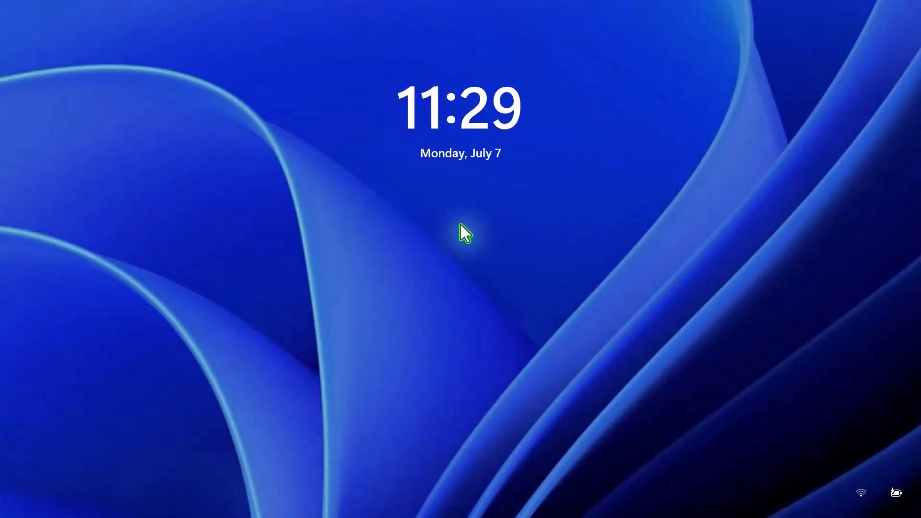
Dismiss the lock screen to get back to the desktop
click(491, 255)
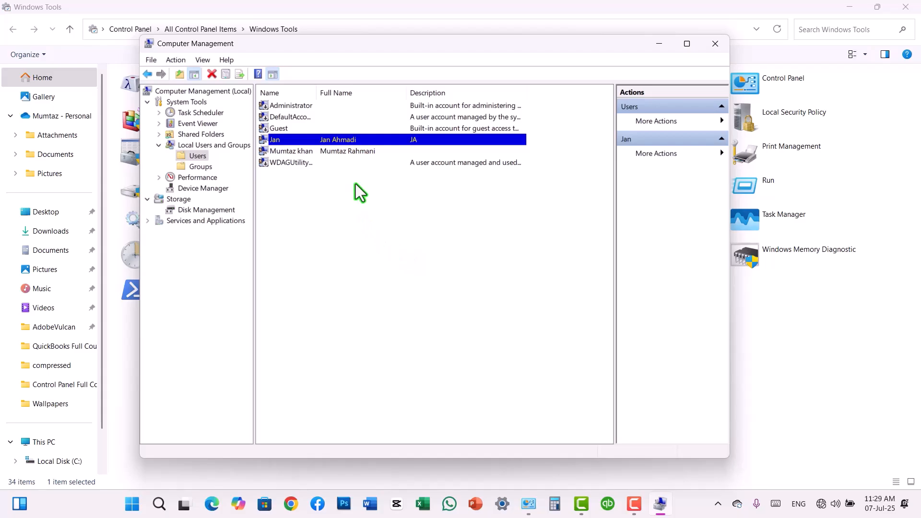
Start Set Password for the new user, proceed past the warning, then cancel without changing it
right_click(370, 140)
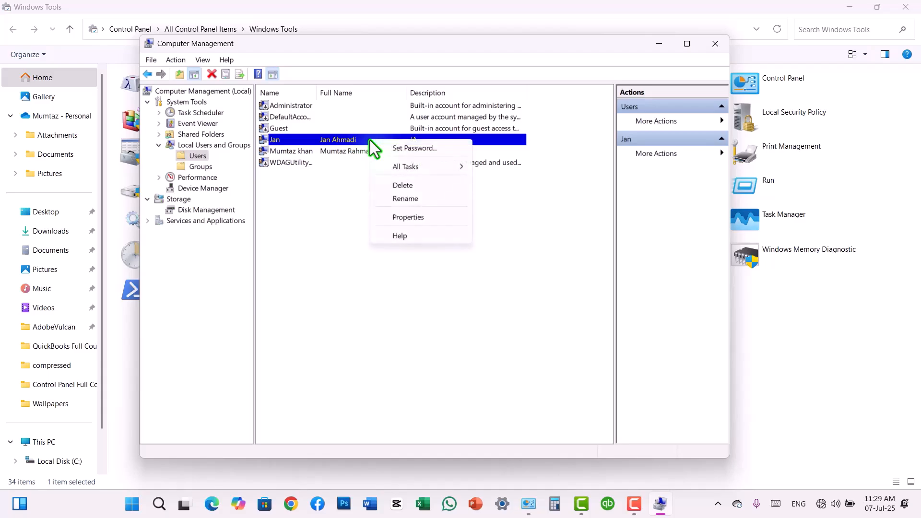
click(393, 149)
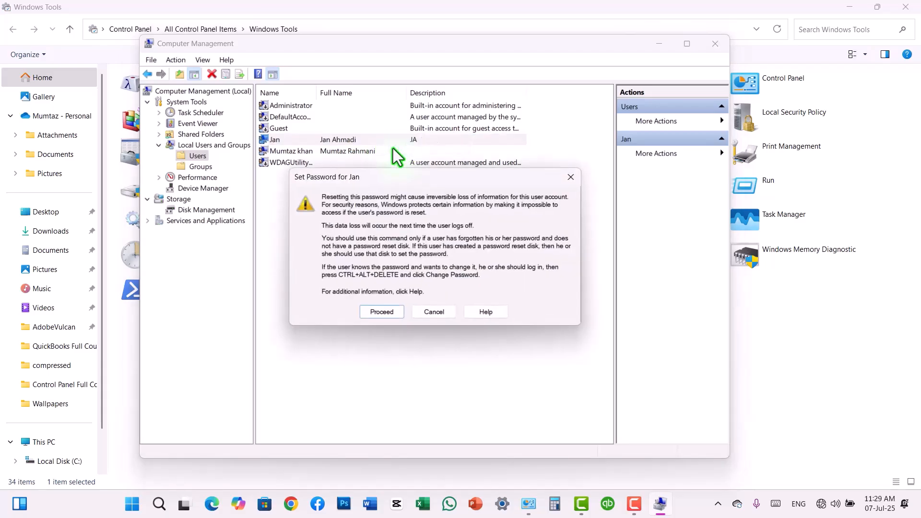
click(382, 312)
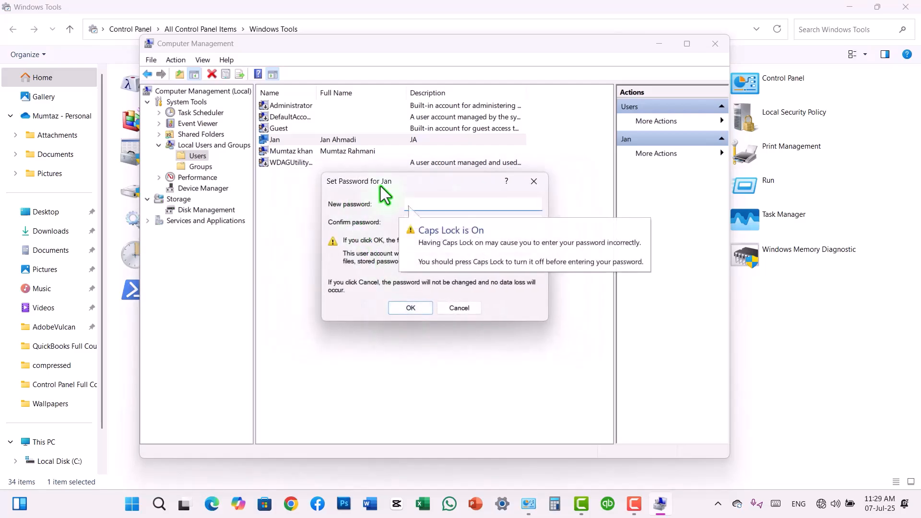
click(463, 308)
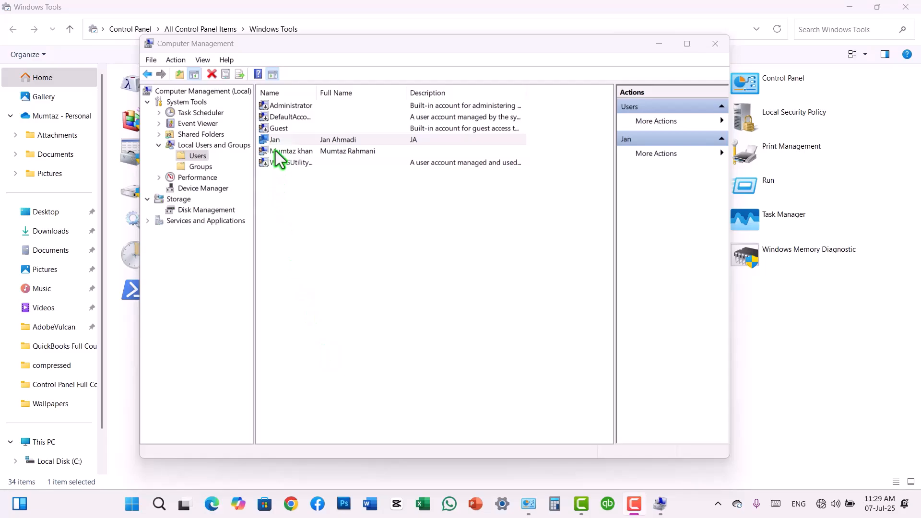
right_click(358, 141)
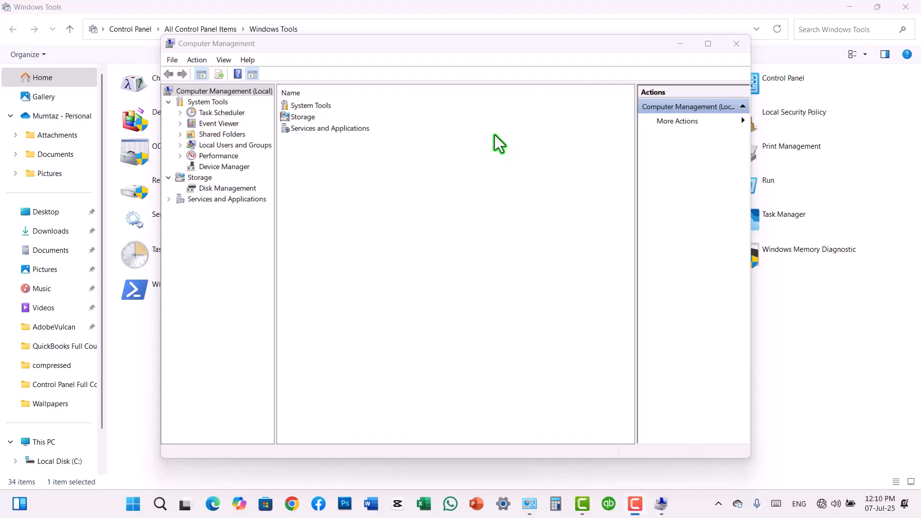
Select the 203.50 GB D: partition in Disk Management and compare drive space in This PC
click(238, 188)
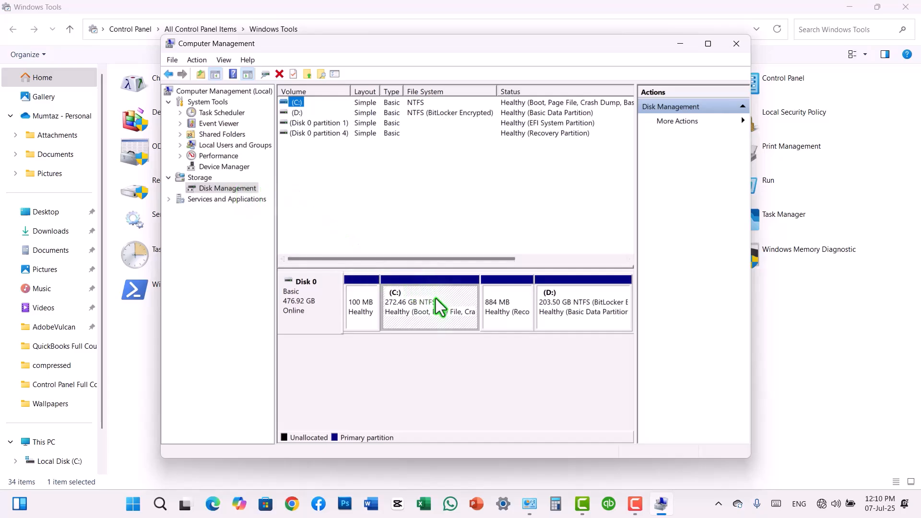
click(552, 306)
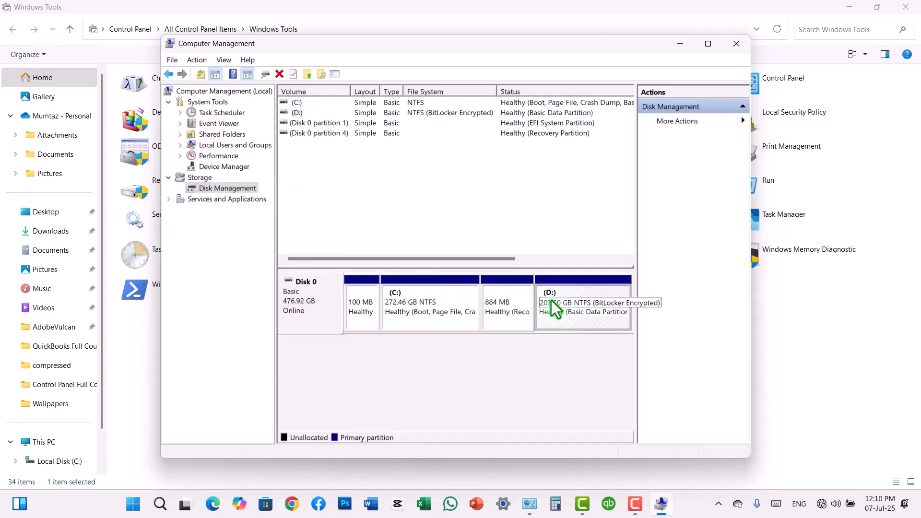
click(134, 508)
click(384, 260)
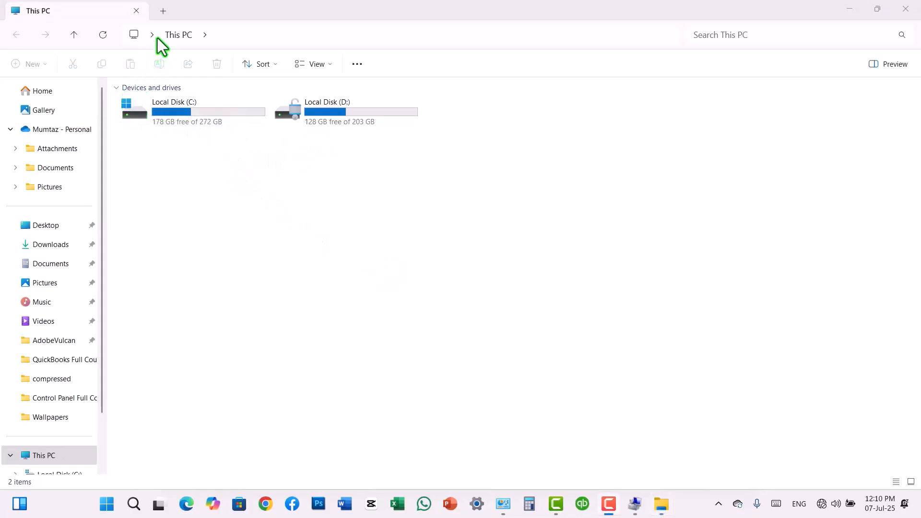
click(906, 9)
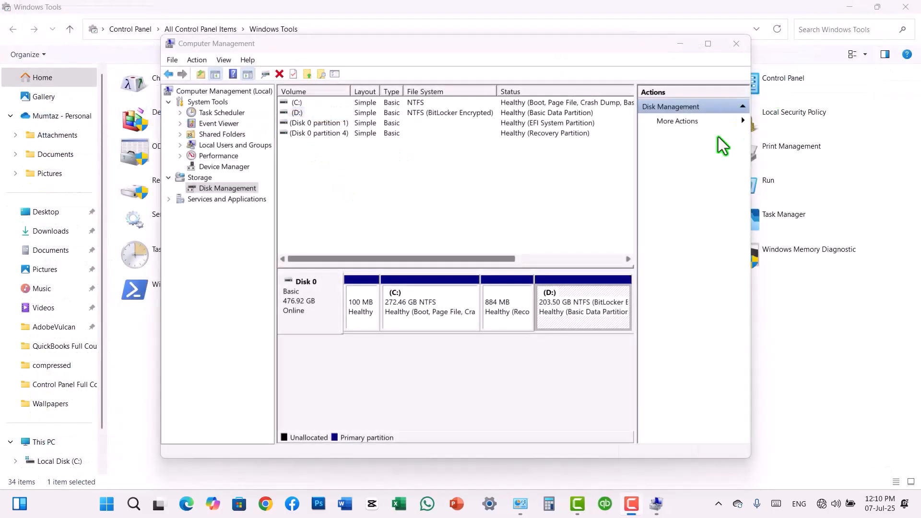
Shrink D: by 4000 MB and select the resulting 3.91 GB unallocated space
right_click(588, 296)
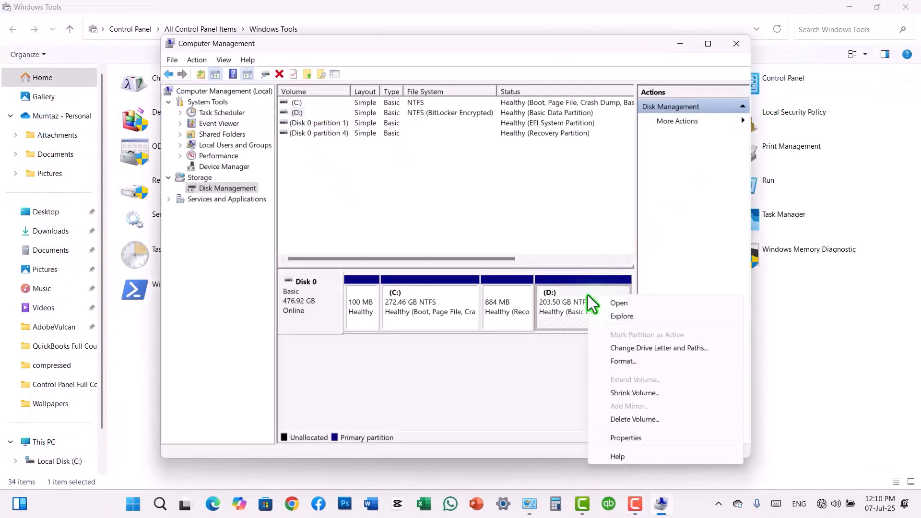
click(625, 395)
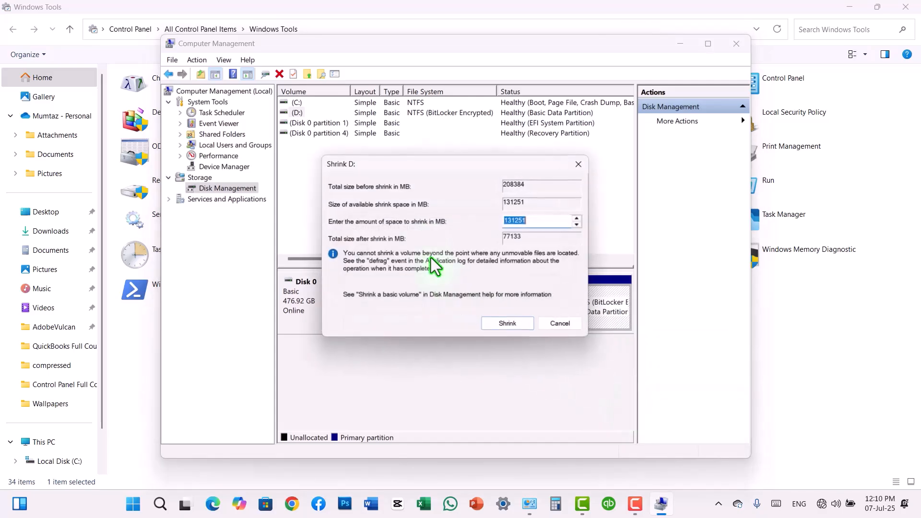
text(4000)
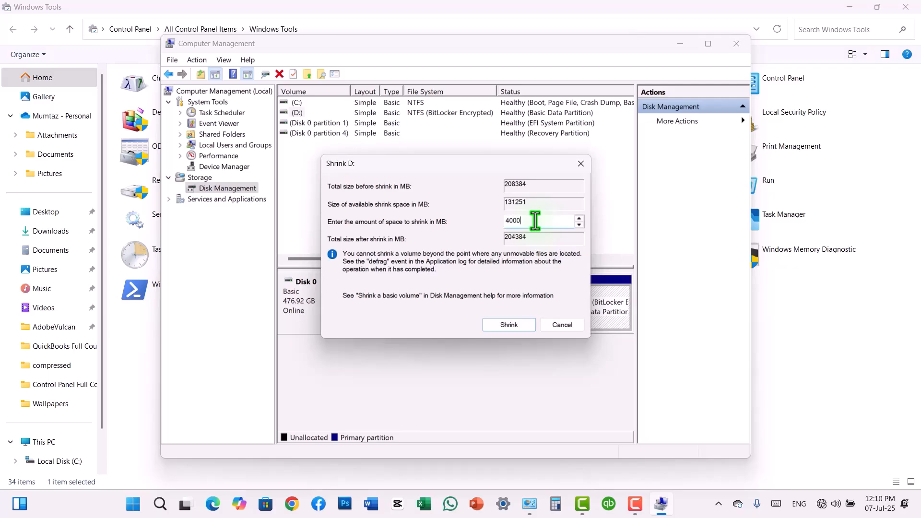
click(508, 325)
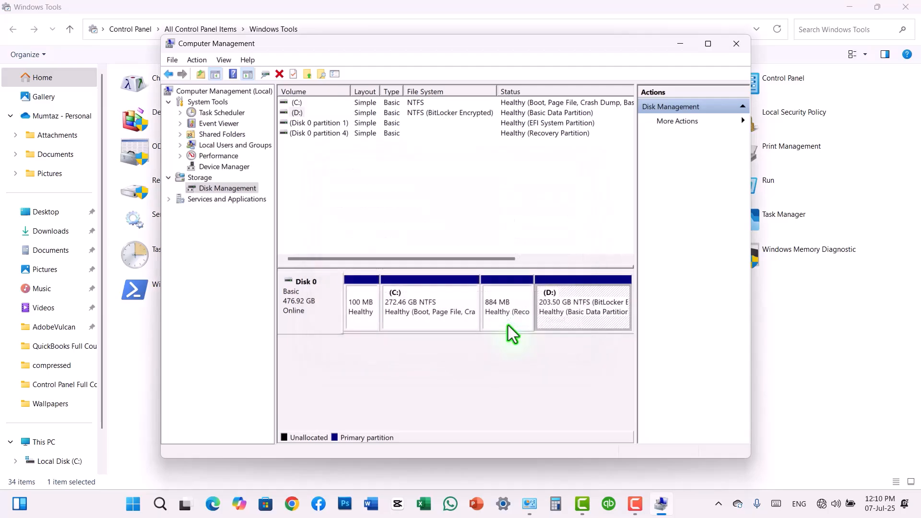
click(609, 299)
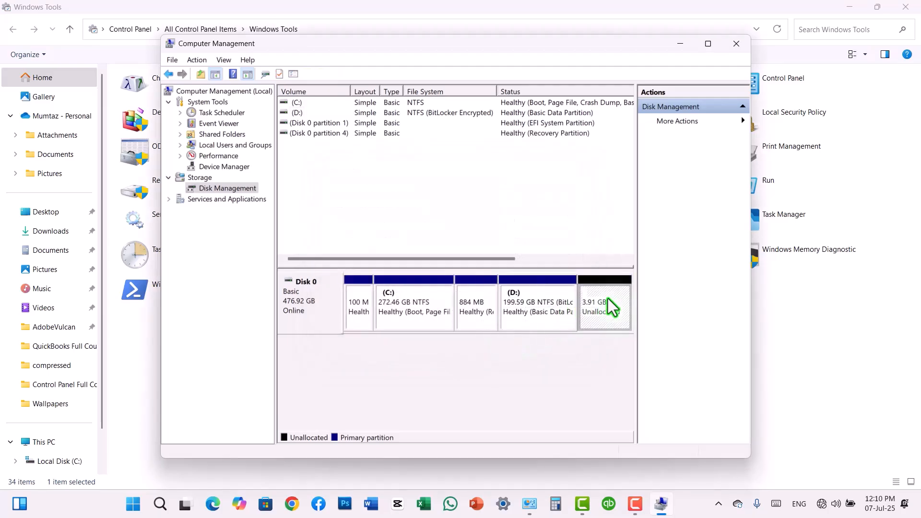
click(133, 503)
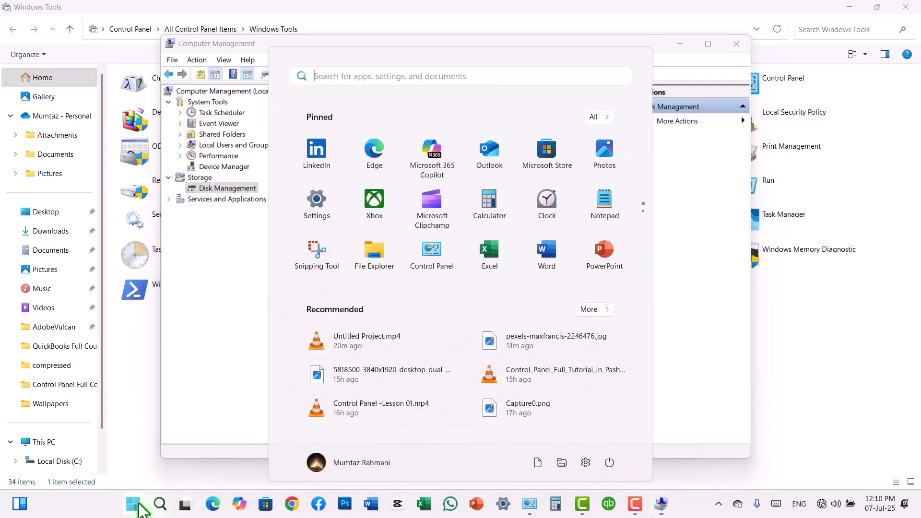
click(370, 269)
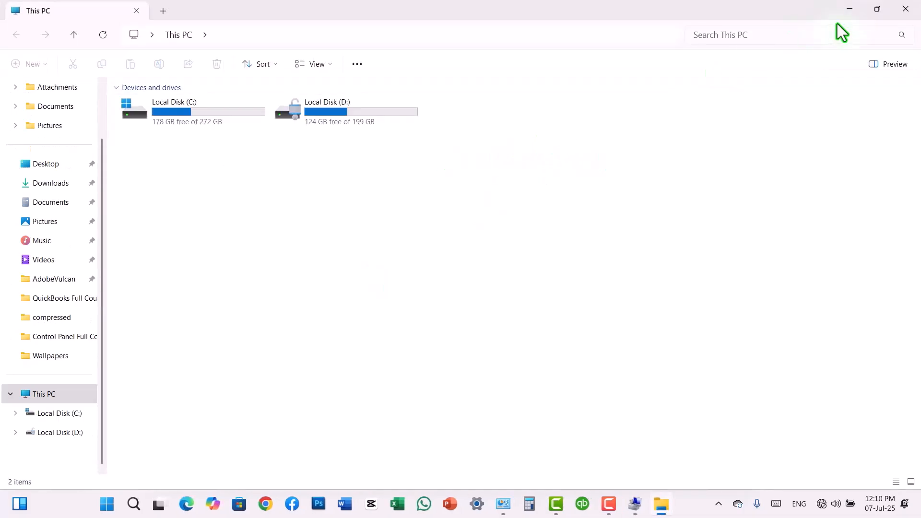
click(907, 10)
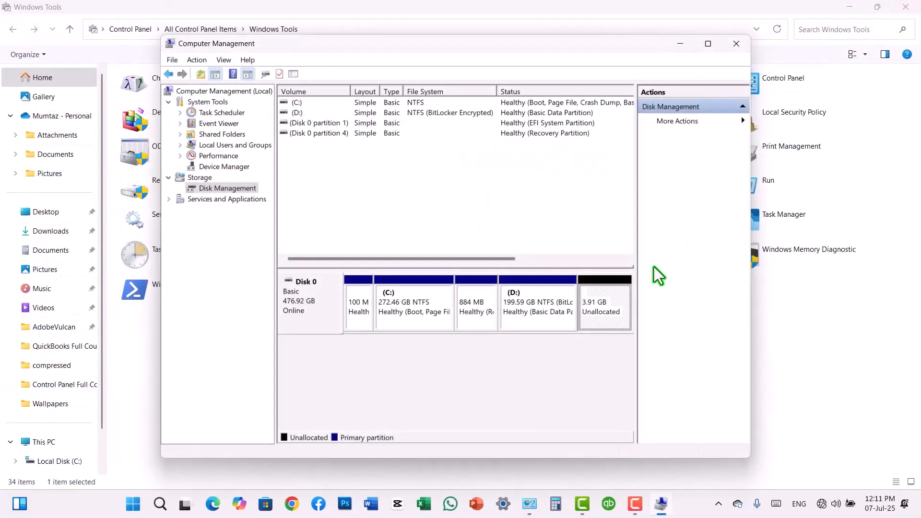
Start a new simple volume in the unallocated space, keeping the full size and drive letter E
right_click(613, 294)
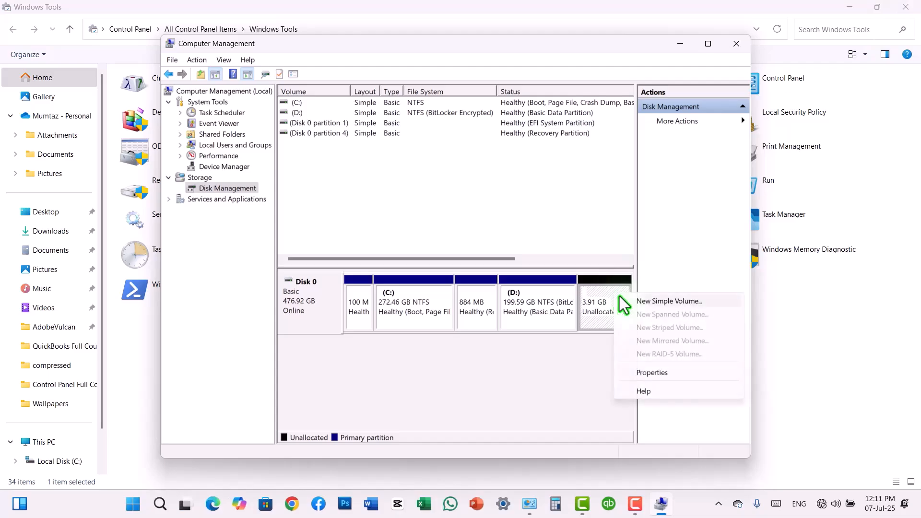
click(633, 302)
click(501, 316)
click(501, 315)
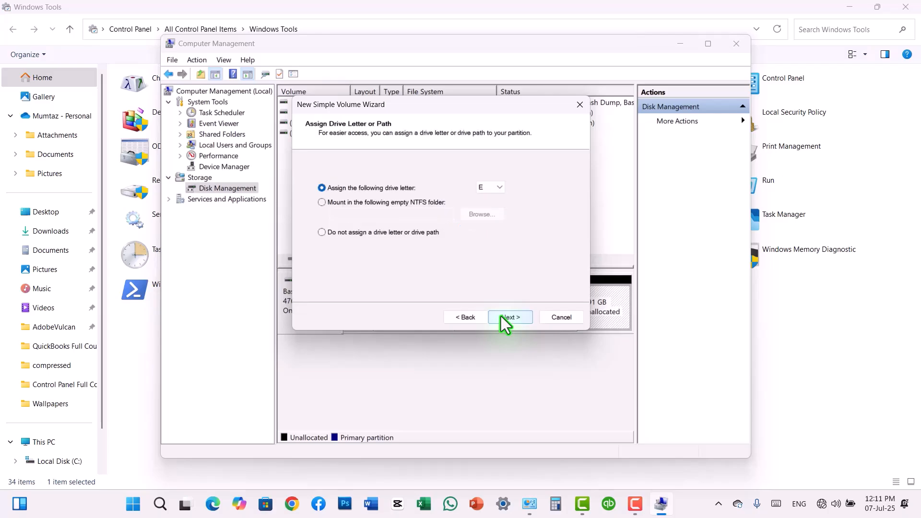
click(500, 187)
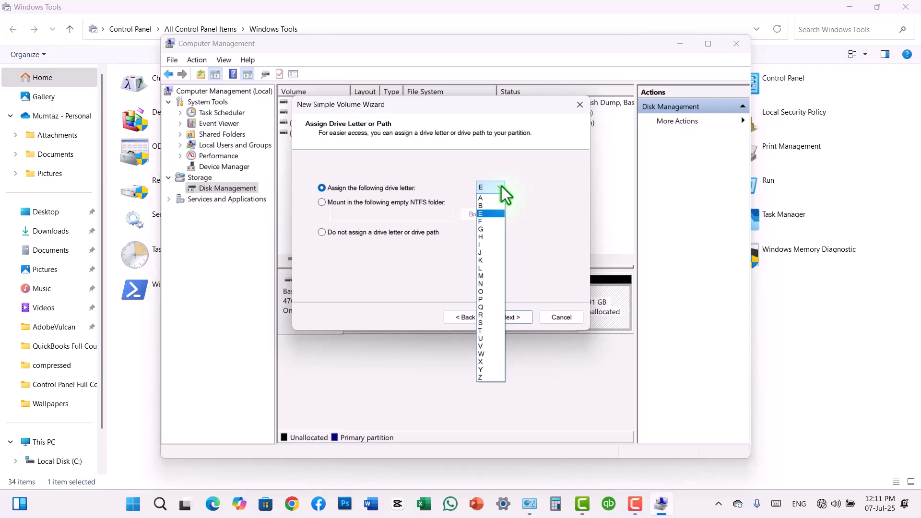
click(501, 186)
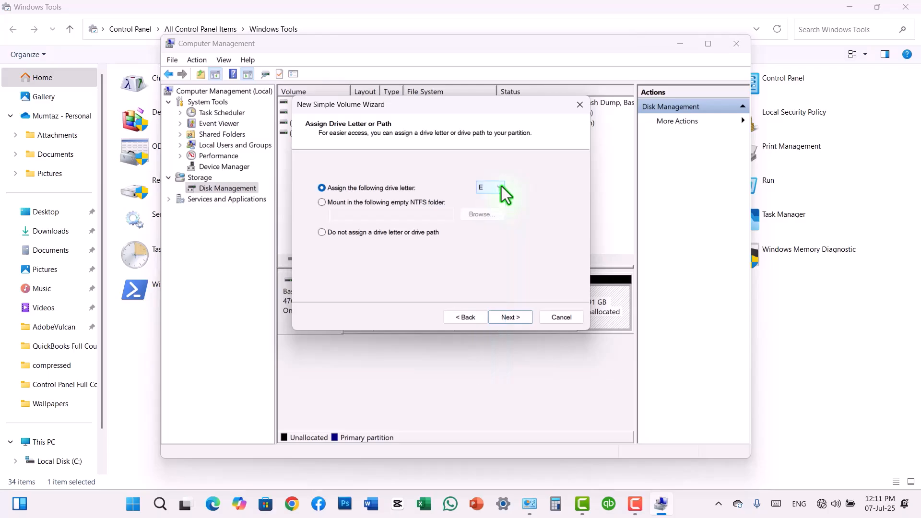
click(504, 317)
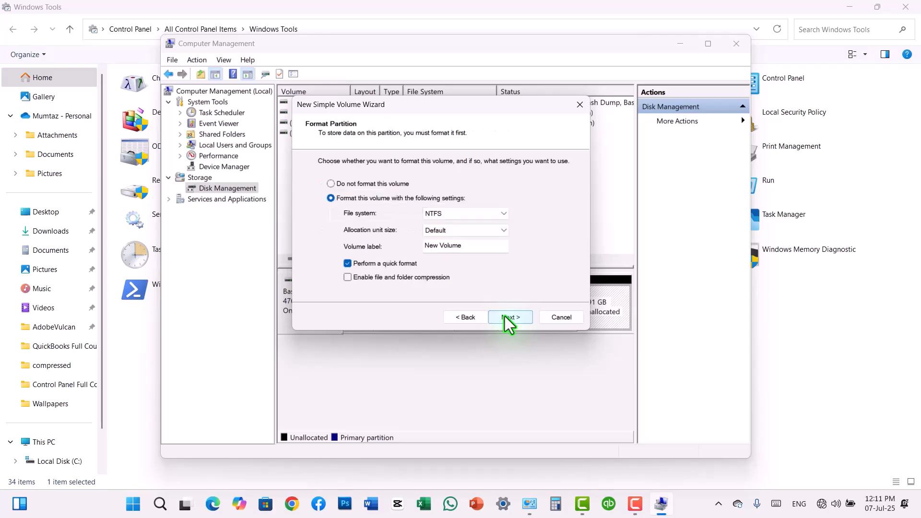
Label the new NTFS volume 'My Data' and finish the wizard
drag(472, 244, 417, 247)
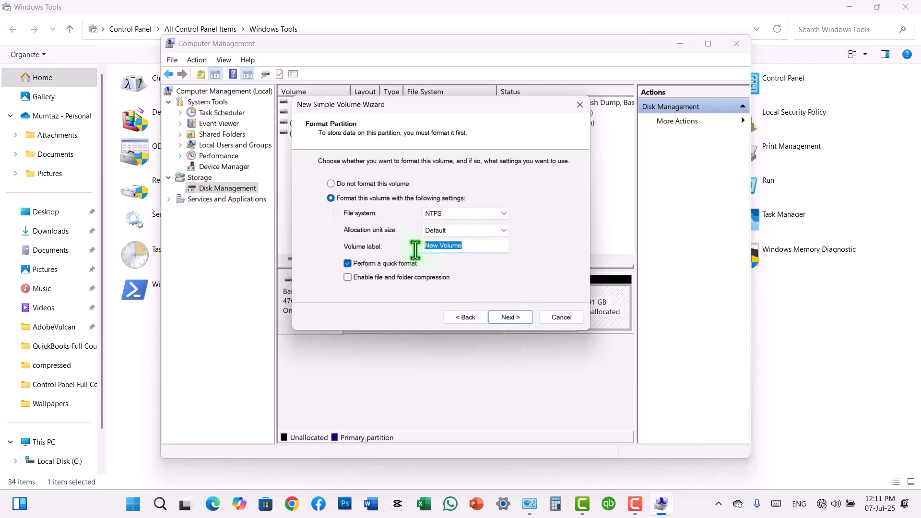
text(My DAa)
key(BackSpace)
key(BackSpace)
text(ata)
click(506, 317)
click(507, 318)
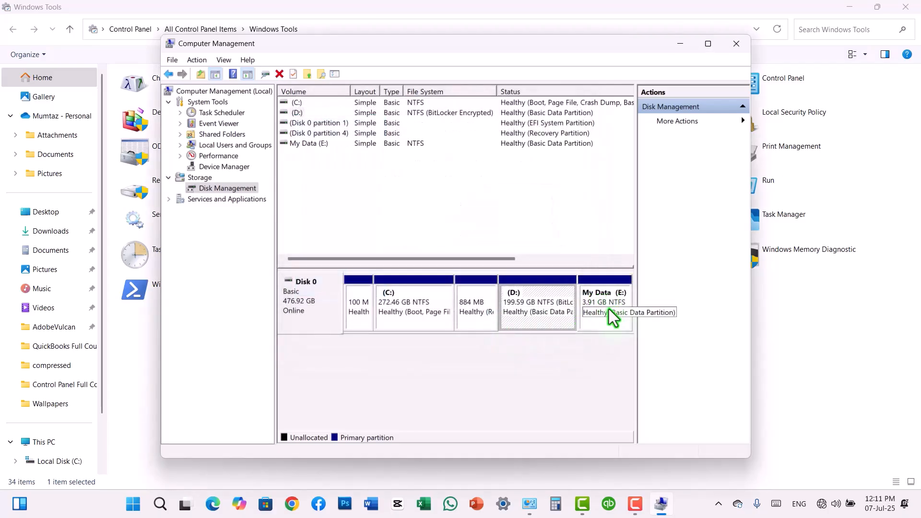
Open File Explorer's This PC and select the new My Data (E:) drive
click(133, 504)
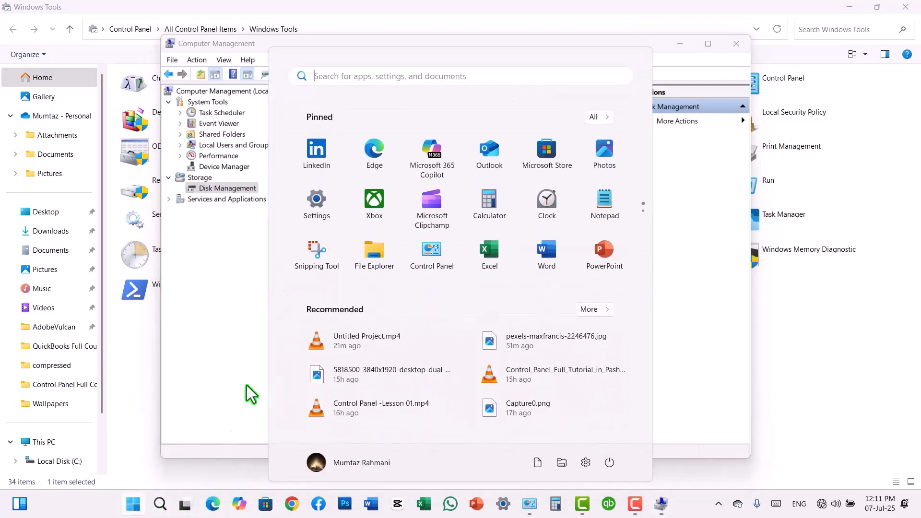
key(super+e)
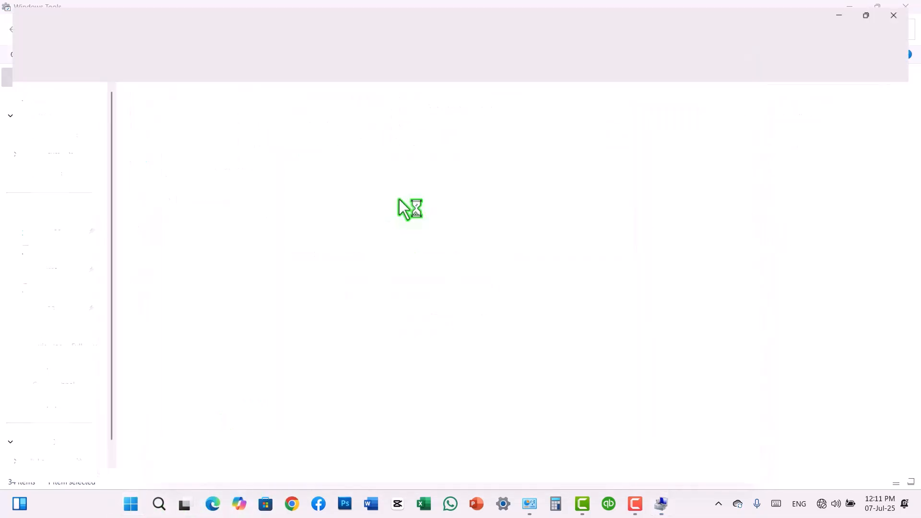
click(503, 122)
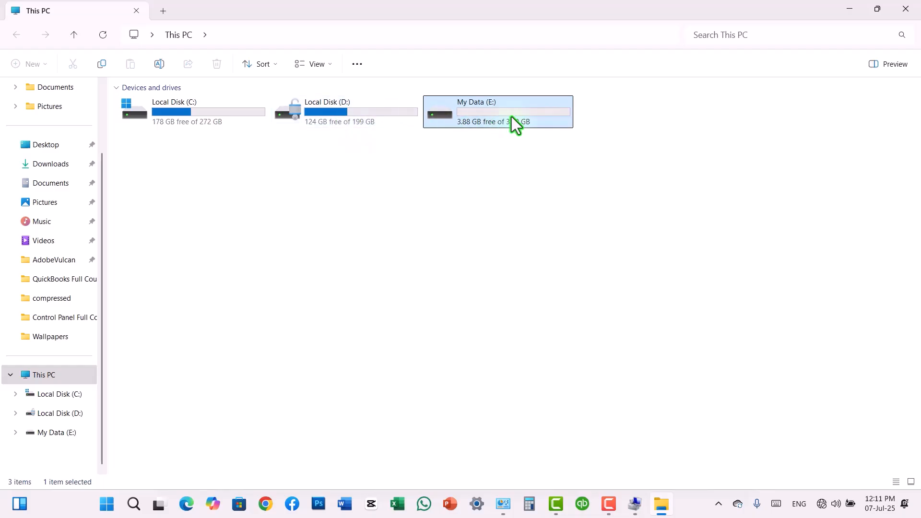
Delete the My Data (E:) volume, returning its 3.91 GB to unallocated space, then select D:
click(905, 9)
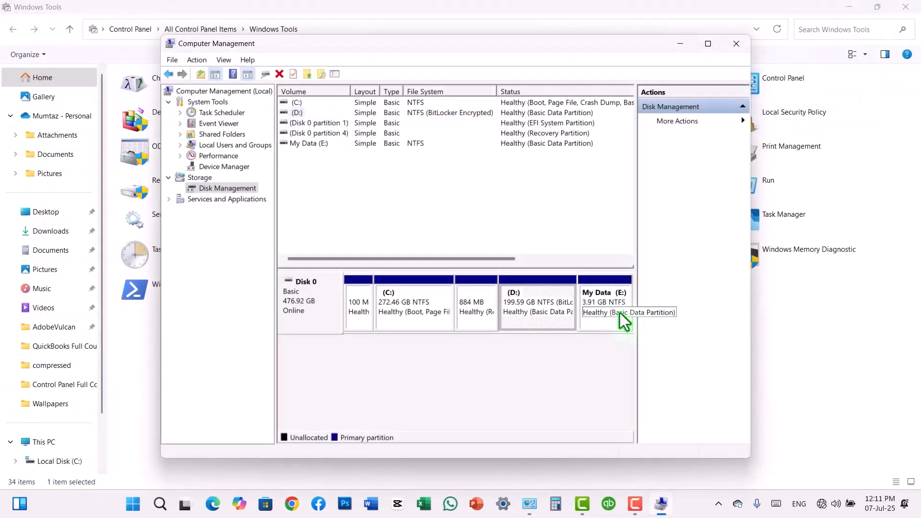
right_click(603, 294)
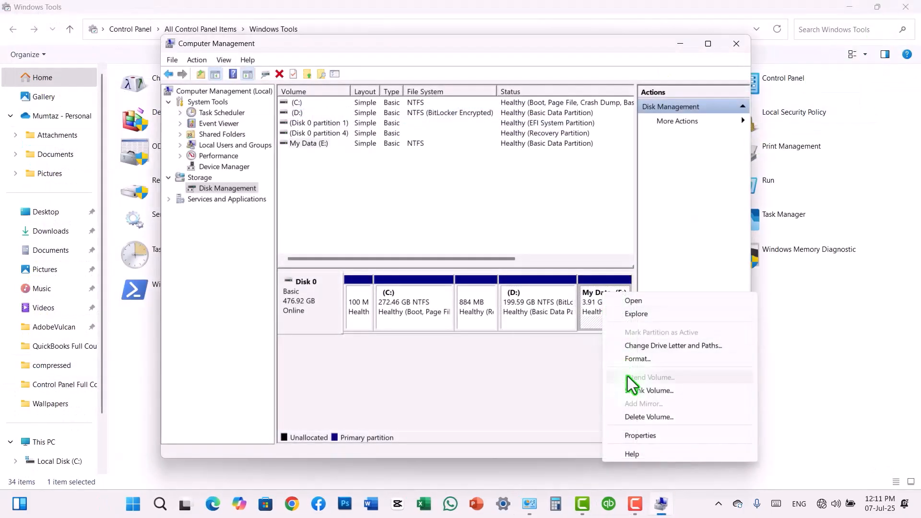
click(638, 416)
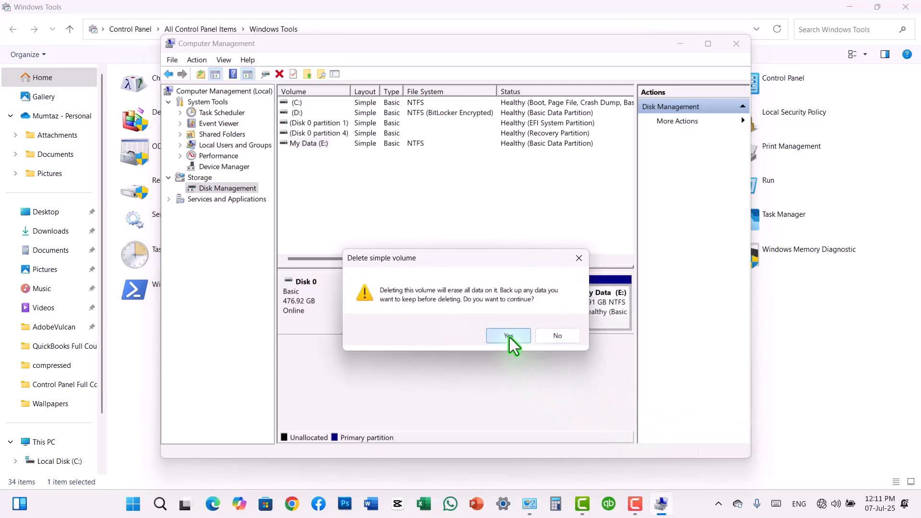
click(510, 336)
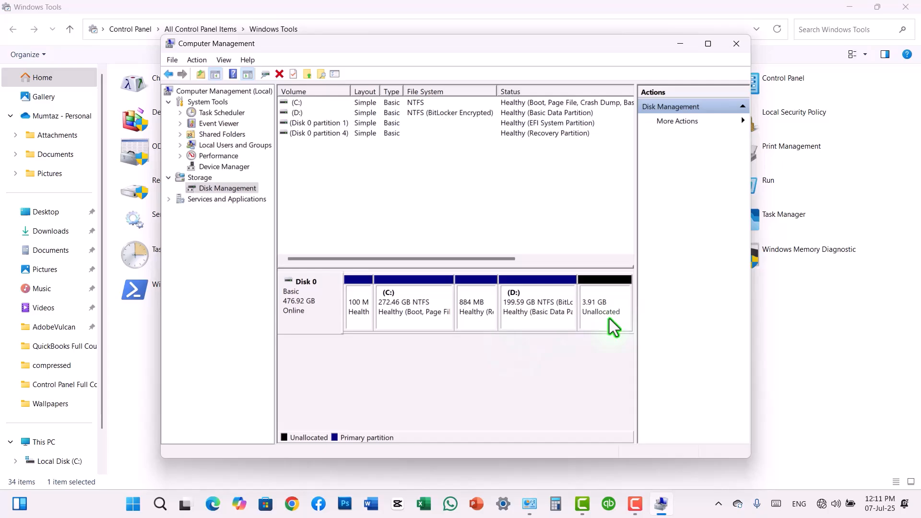
click(554, 318)
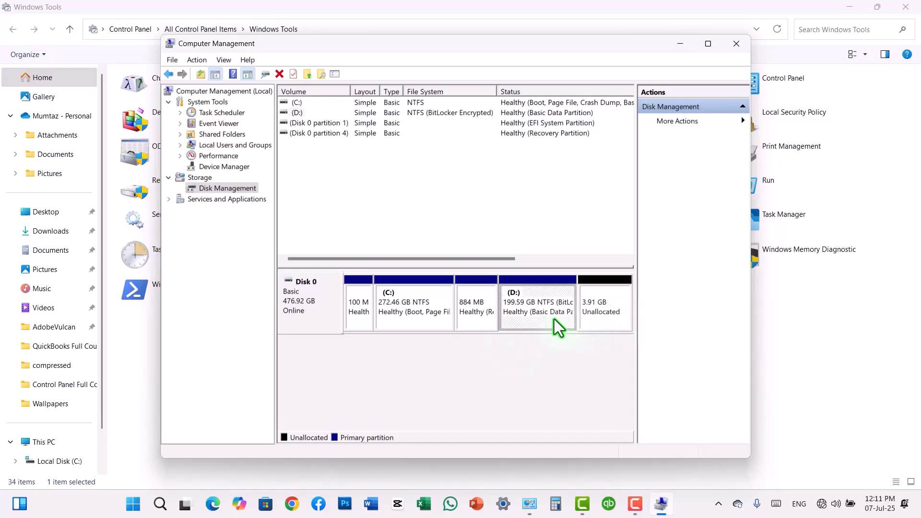
Extend D: by all 4000 MB of unallocated space, growing it to 203.50 GB
right_click(554, 318)
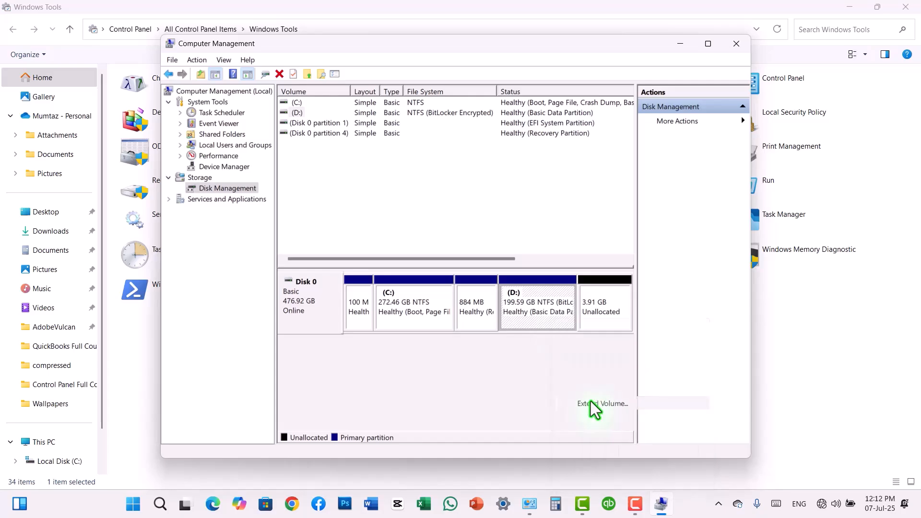
click(592, 404)
click(508, 327)
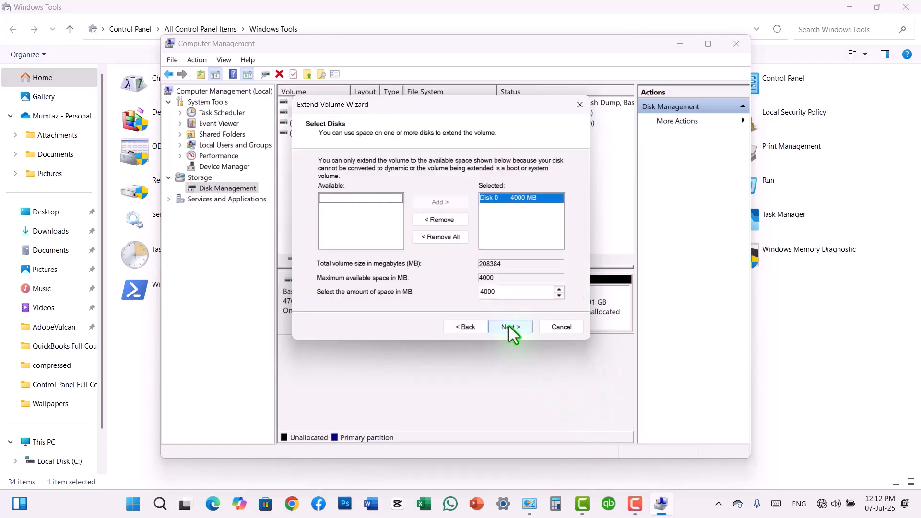
click(510, 326)
click(510, 327)
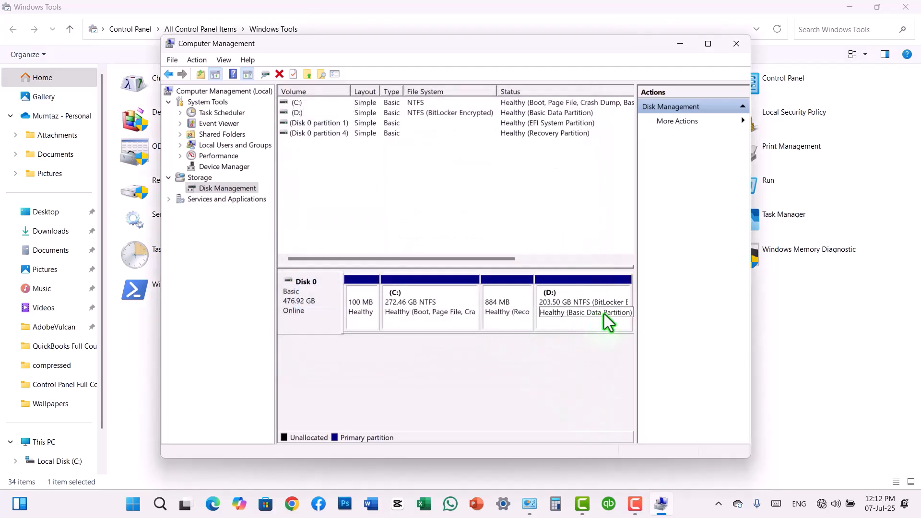
click(130, 504)
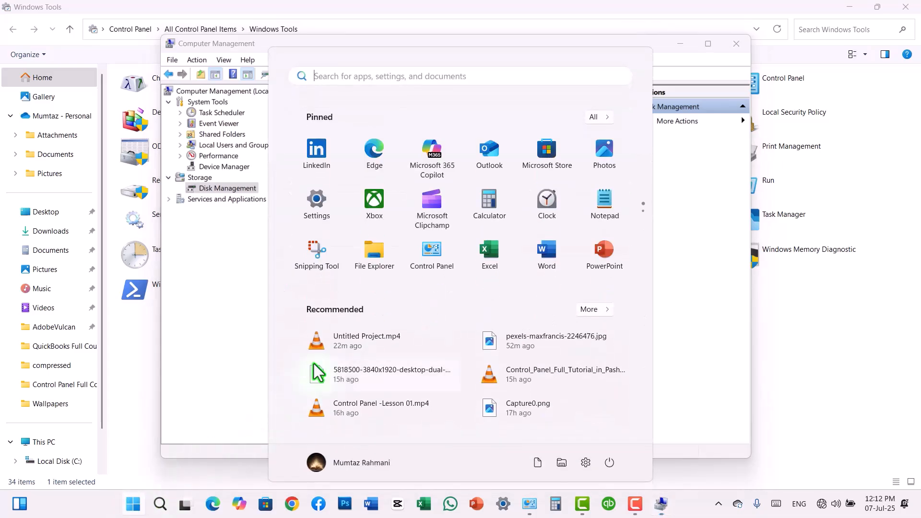
click(383, 270)
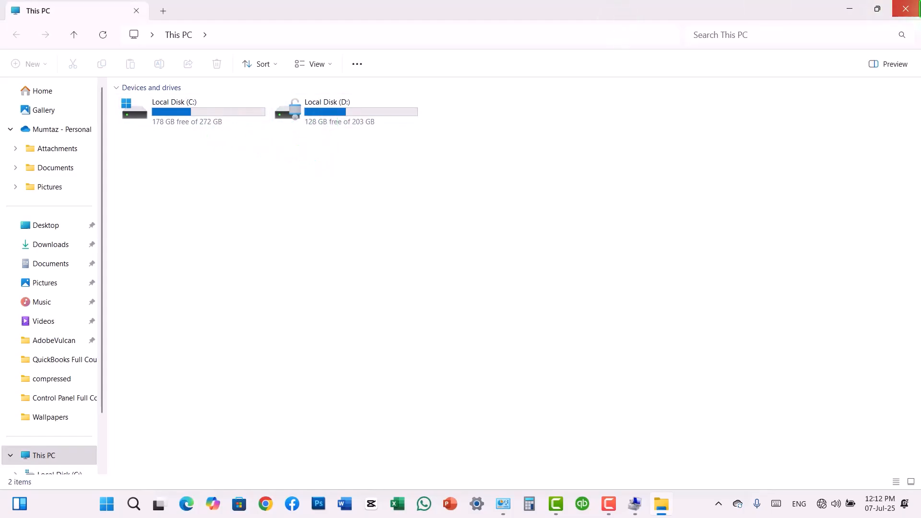
click(906, 9)
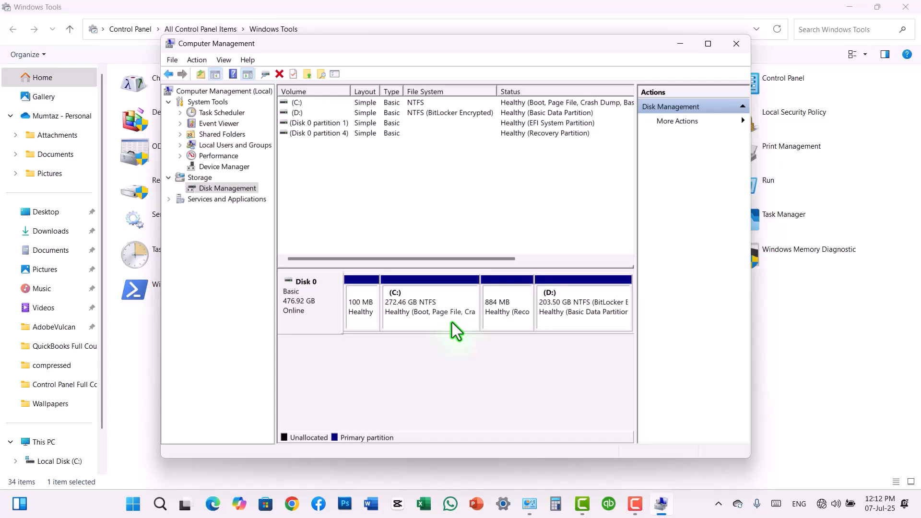
Remove the D: drive letter from the 203.50 GB partition
right_click(588, 293)
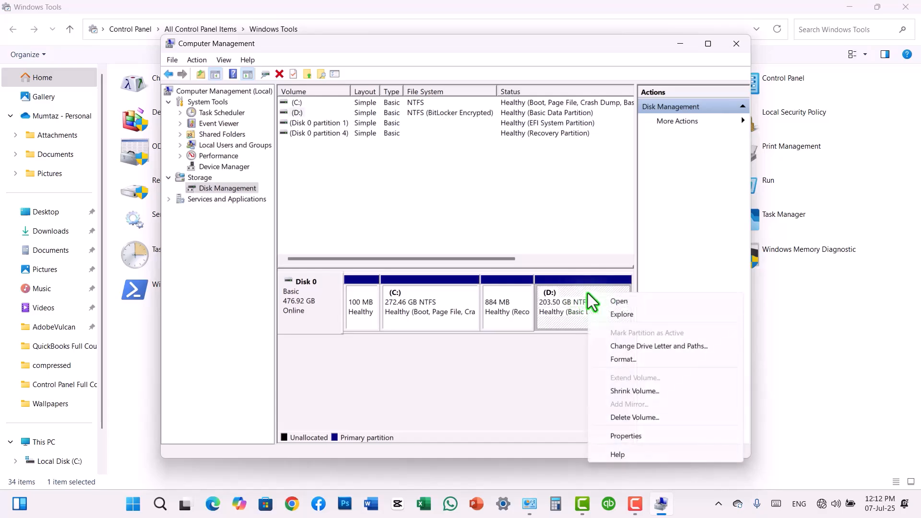
click(638, 352)
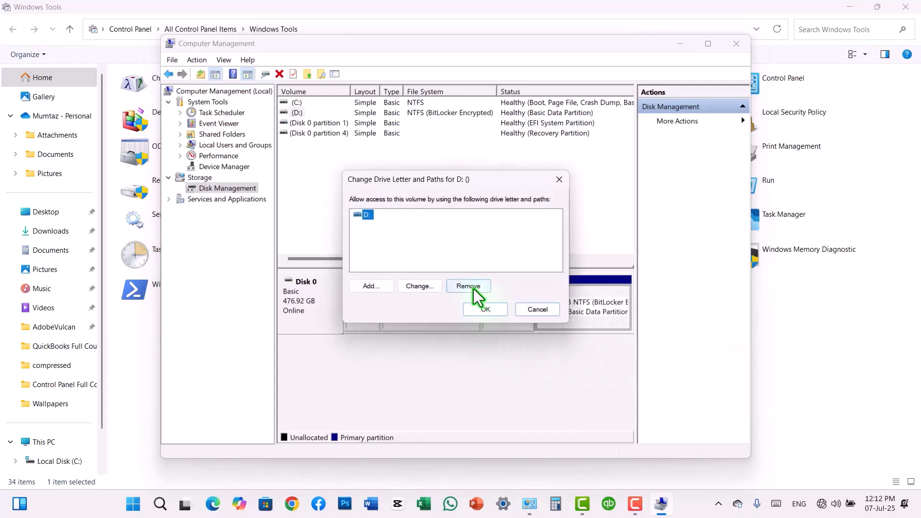
click(474, 289)
click(502, 335)
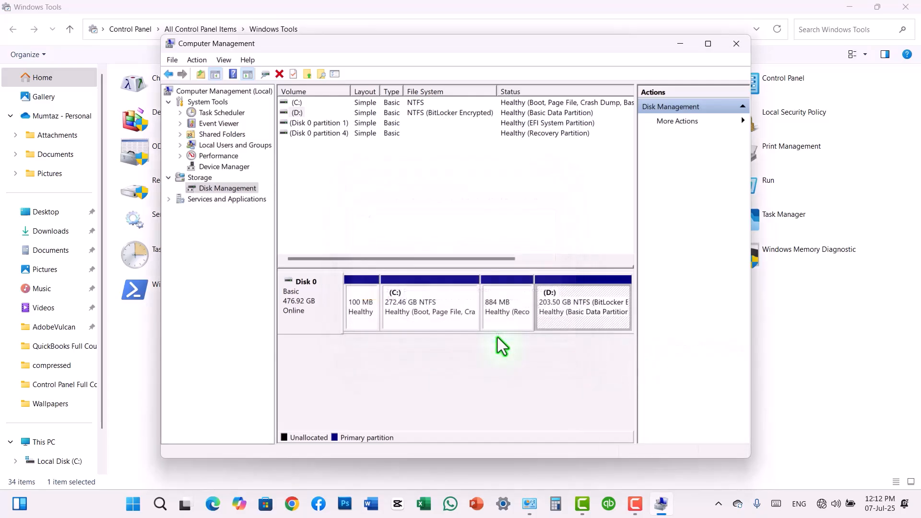
Check in File Explorer that This PC now lists only C:
key(super)
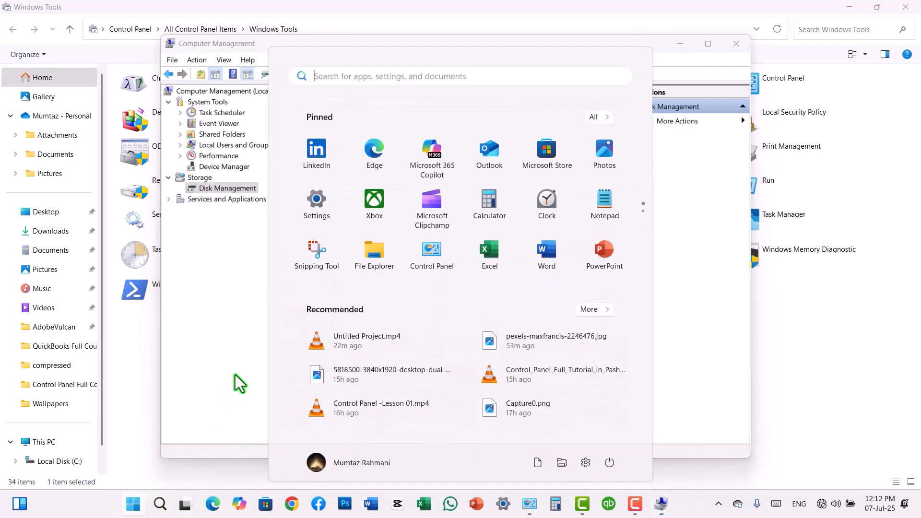
click(375, 261)
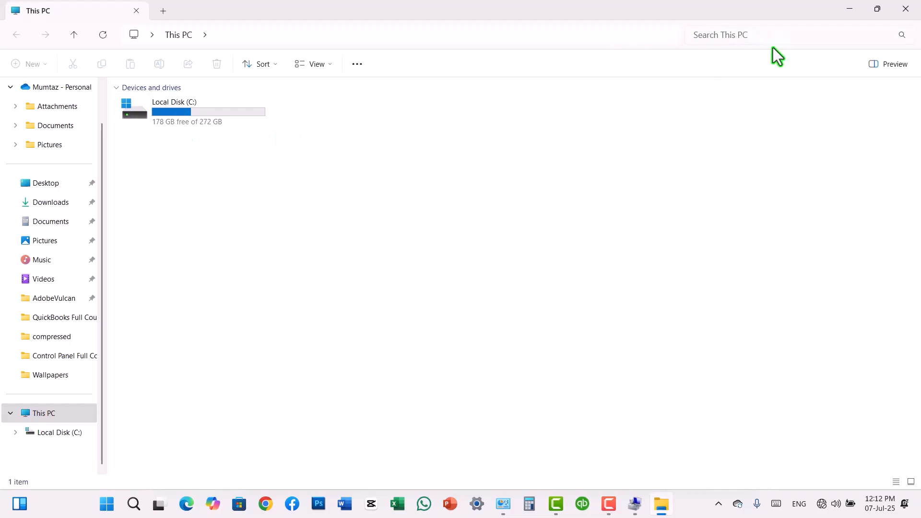
click(902, 12)
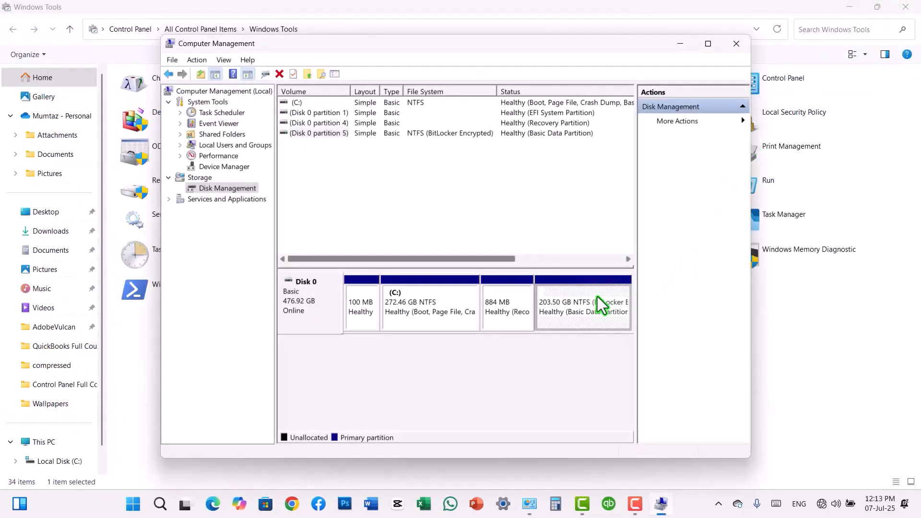
Assign drive letter D back to the letterless 203.50 GB partition
right_click(566, 295)
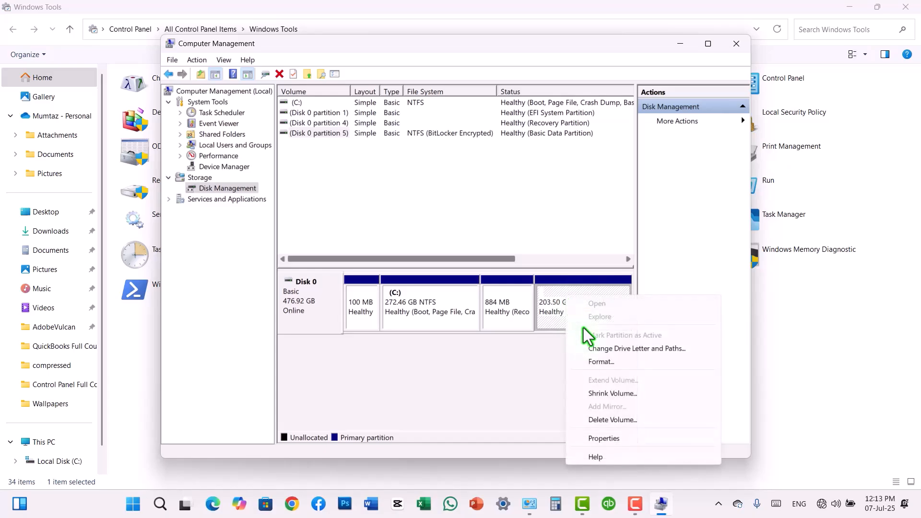
click(600, 349)
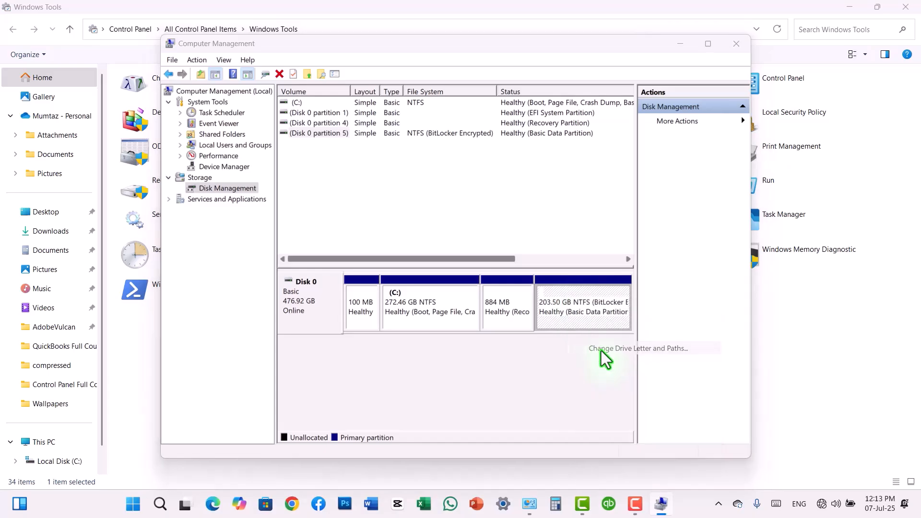
click(384, 287)
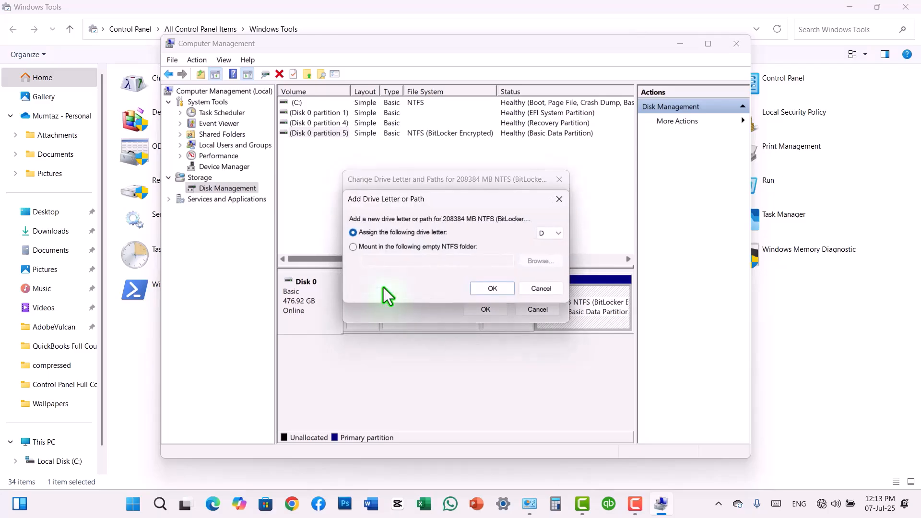
click(486, 288)
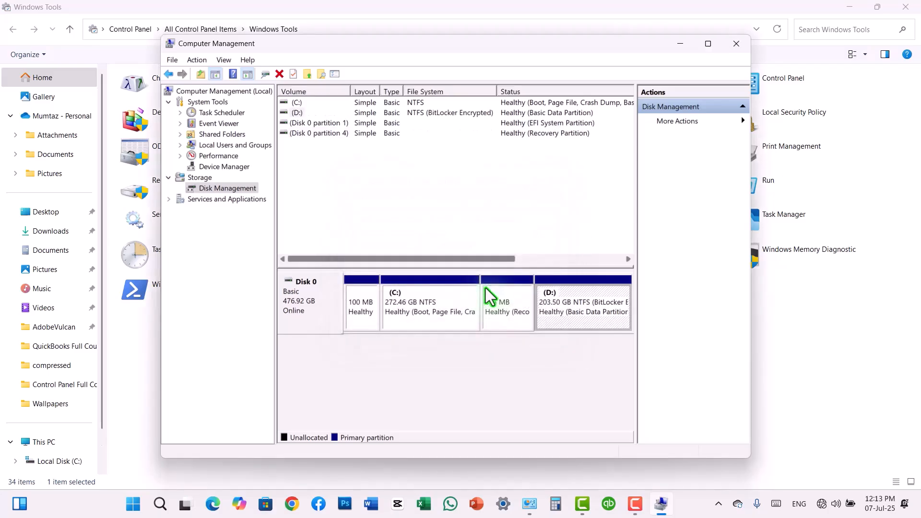
Confirm in File Explorer that Local Disk (D:) reappears under This PC
click(133, 504)
click(378, 254)
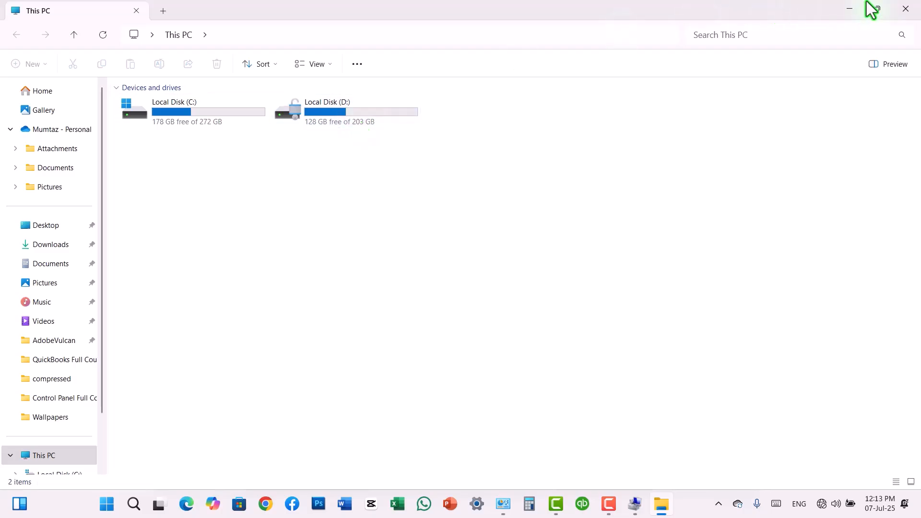
click(901, 6)
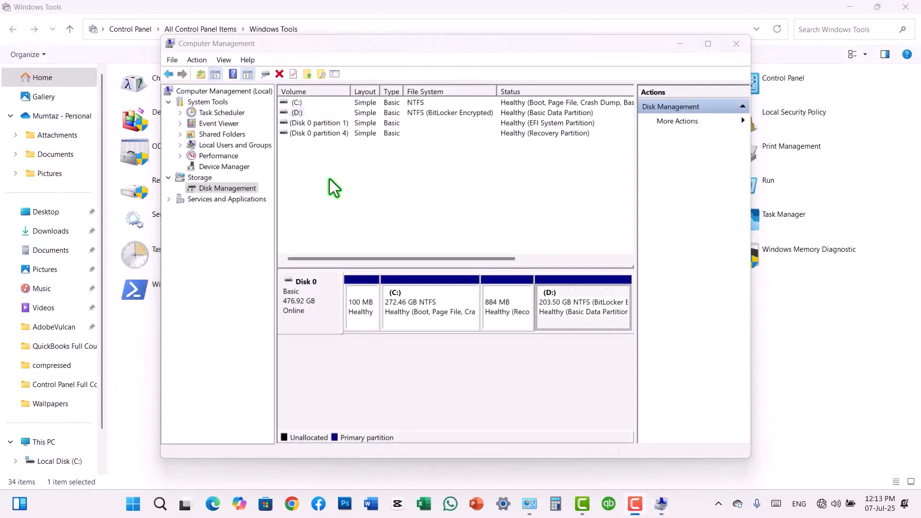
click(248, 147)
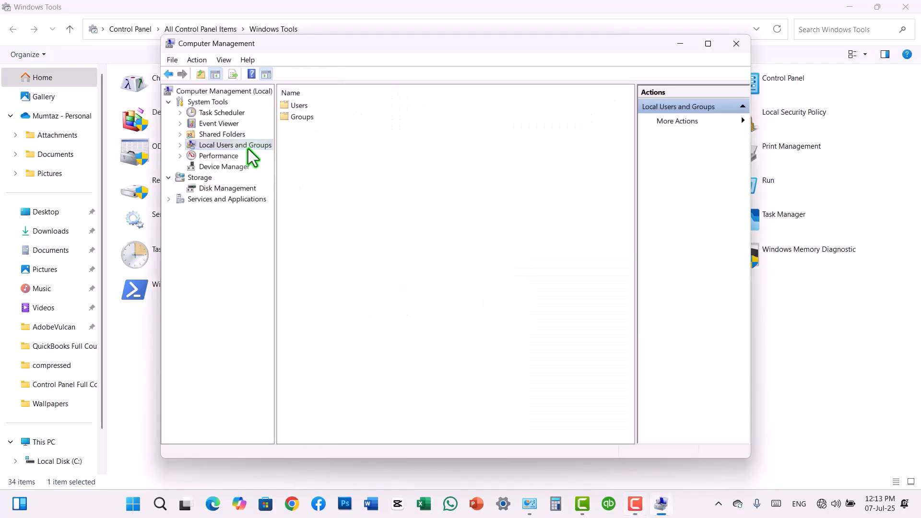
click(240, 189)
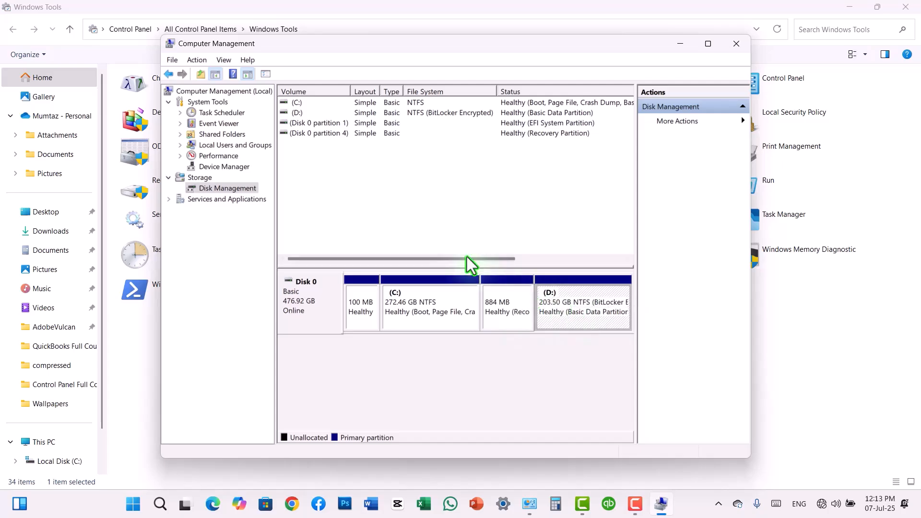
key(F9)
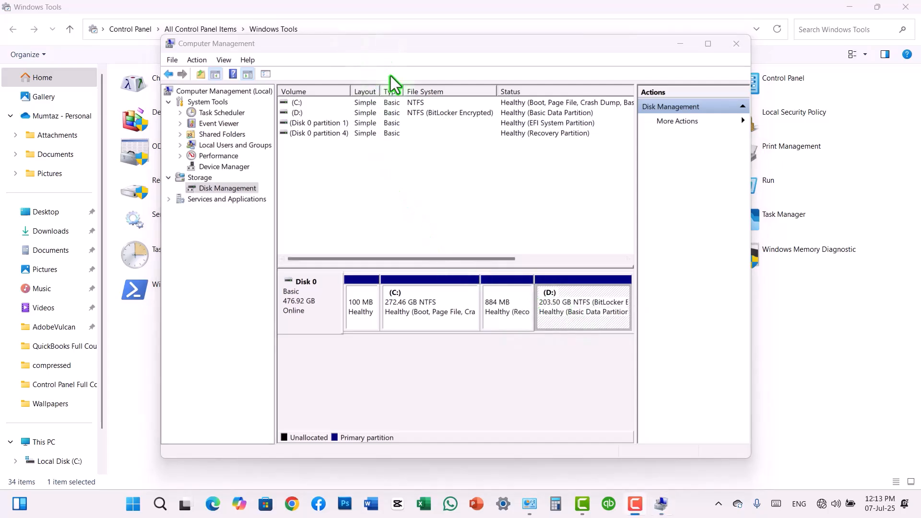